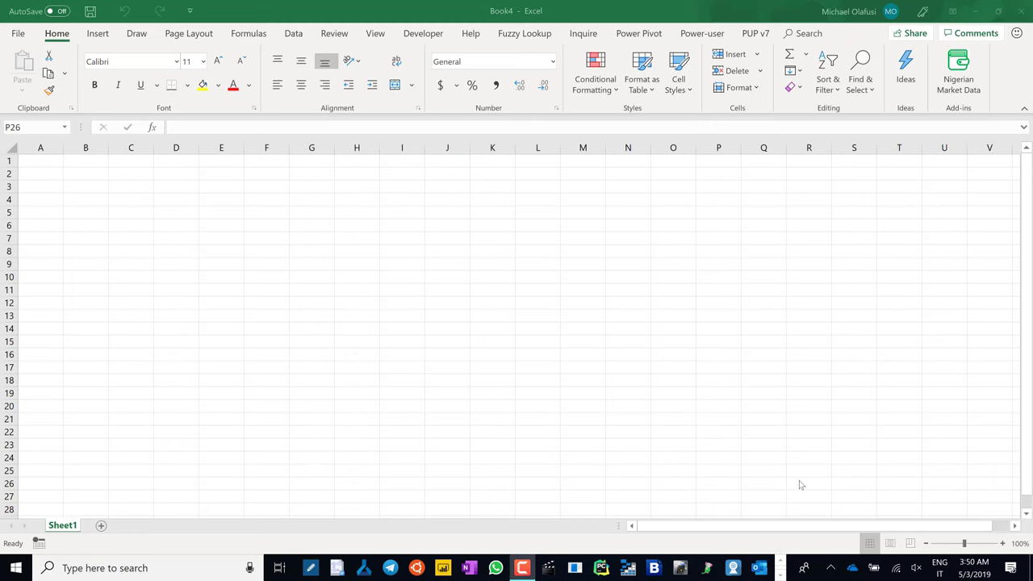
Switch to File Explorer and open the Sales Report folder inside Documents.
key("alt+Tab")
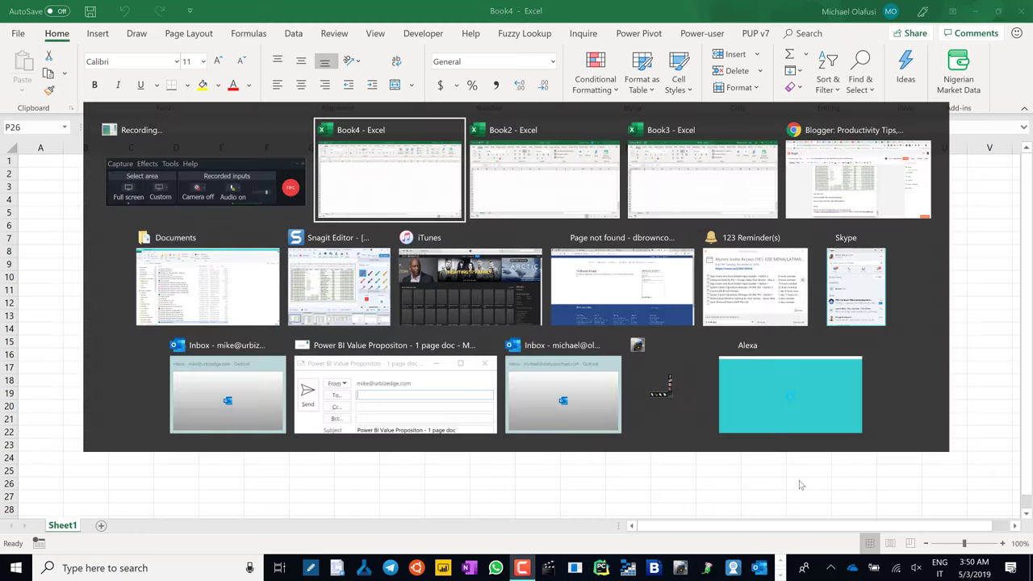
key("alt+Tab")
key("alt+Tab")
key("alt+Tab")
key("alt+Tab")
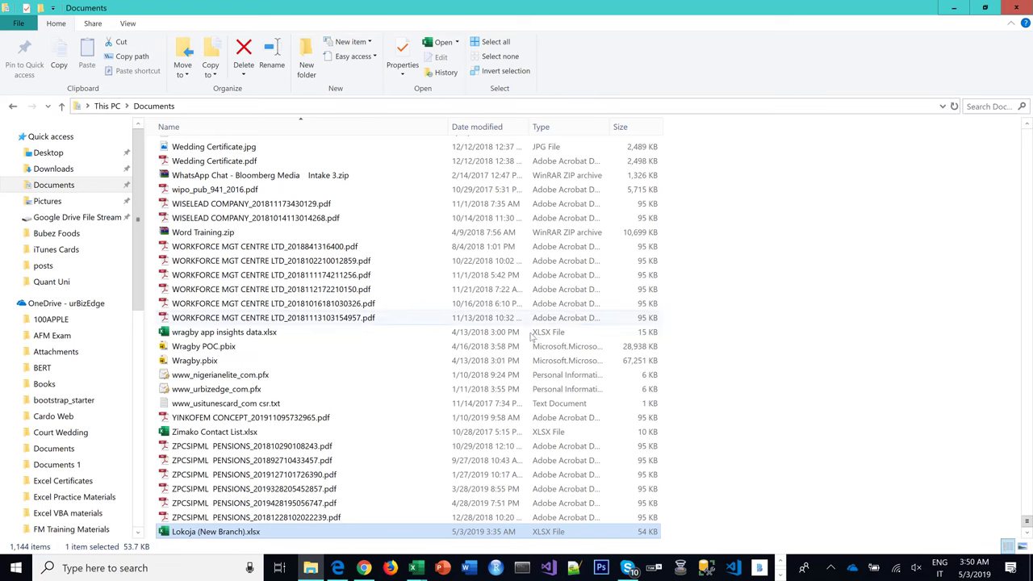
left_click(172, 109)
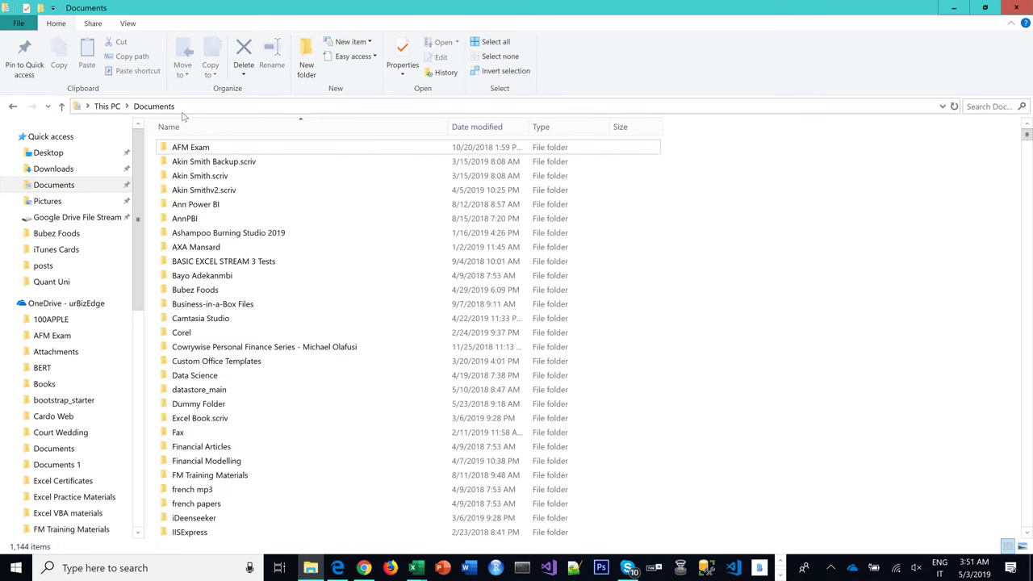
left_click(181, 106)
scroll(236, 298, "down", 6)
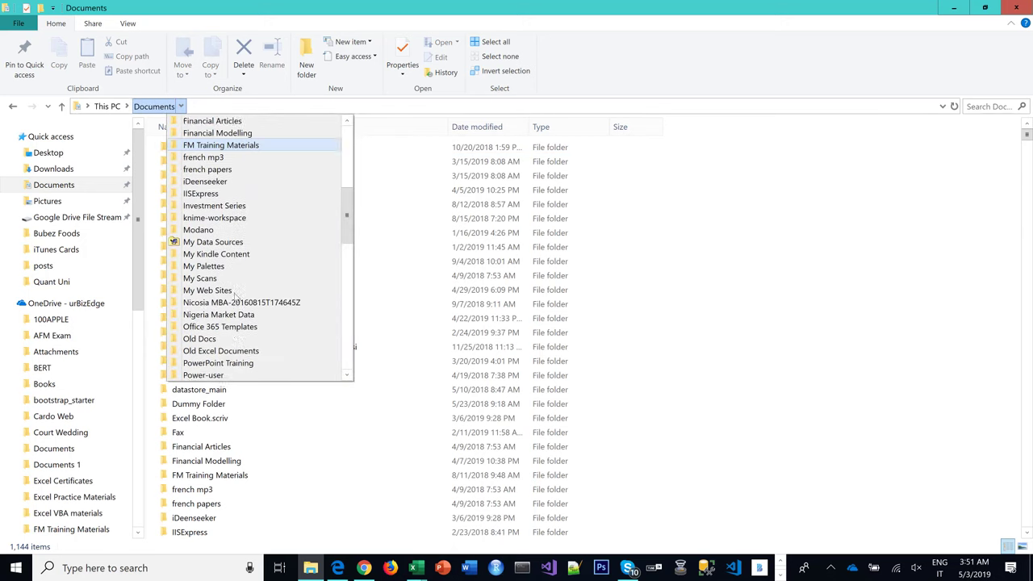
scroll(235, 300, "down", 3)
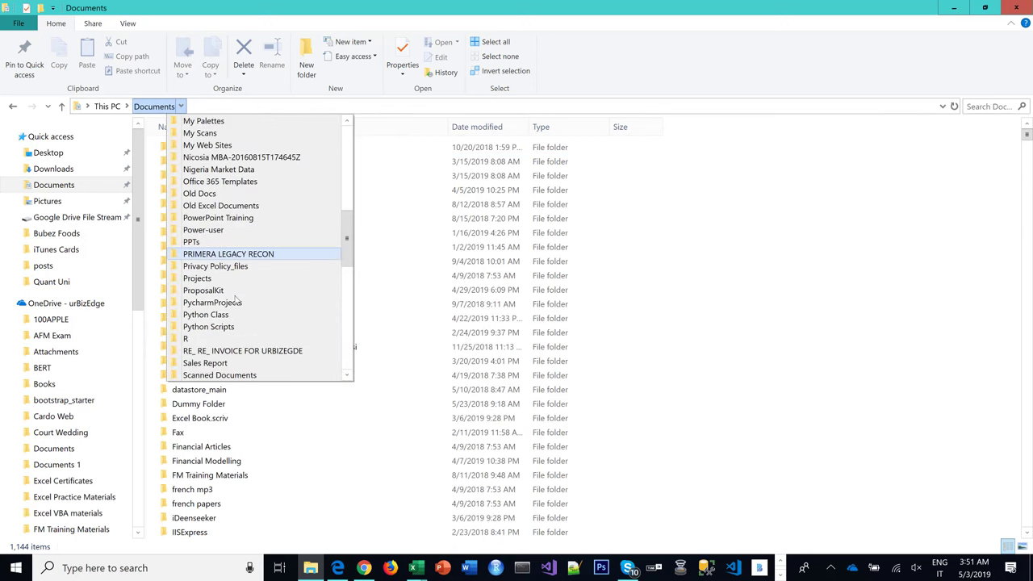
scroll(236, 282, "down", 3)
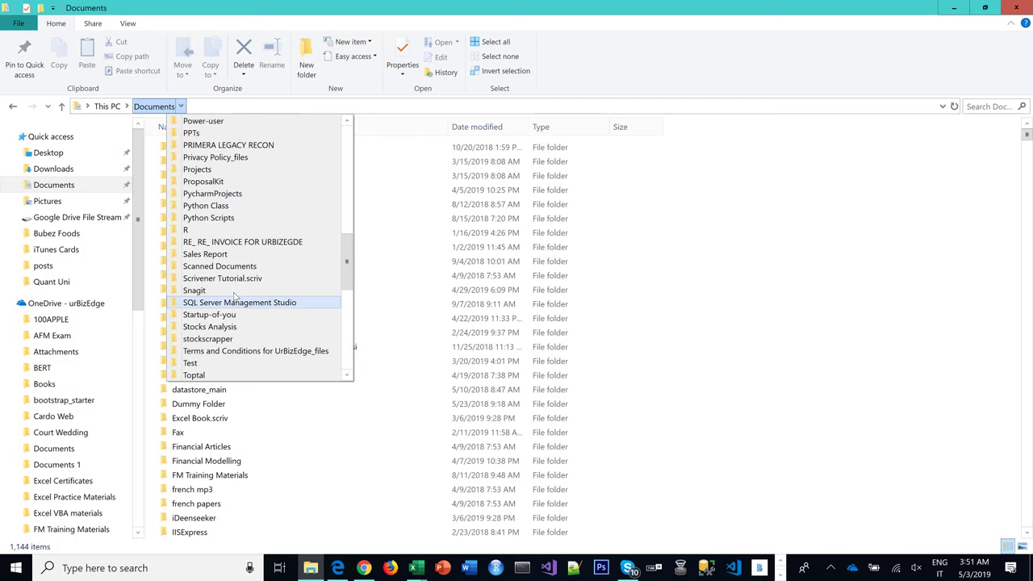
left_click(205, 254)
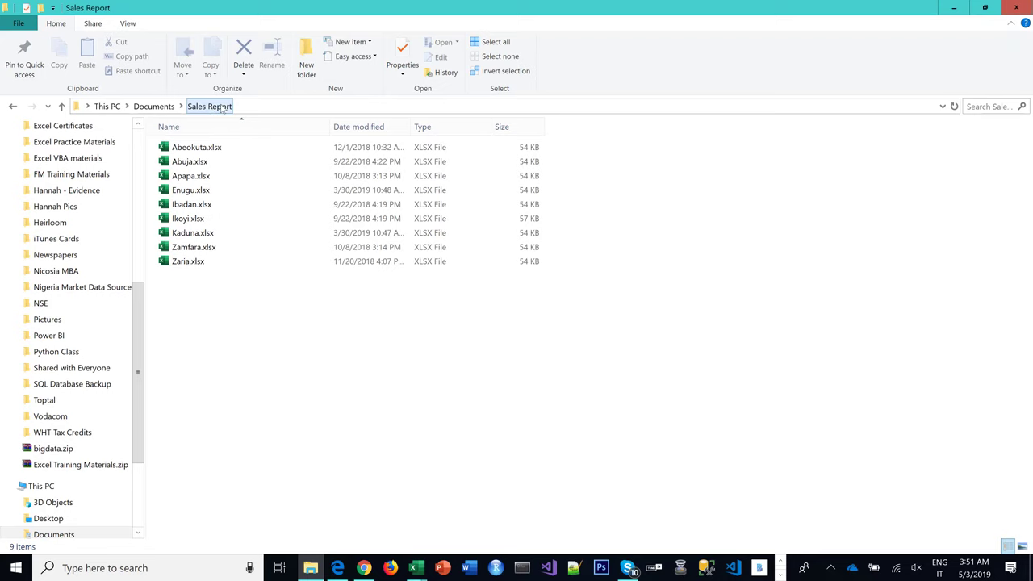
Review the branch workbooks in the Sales Report folder, selecting all of them.
mouse_move(289, 223)
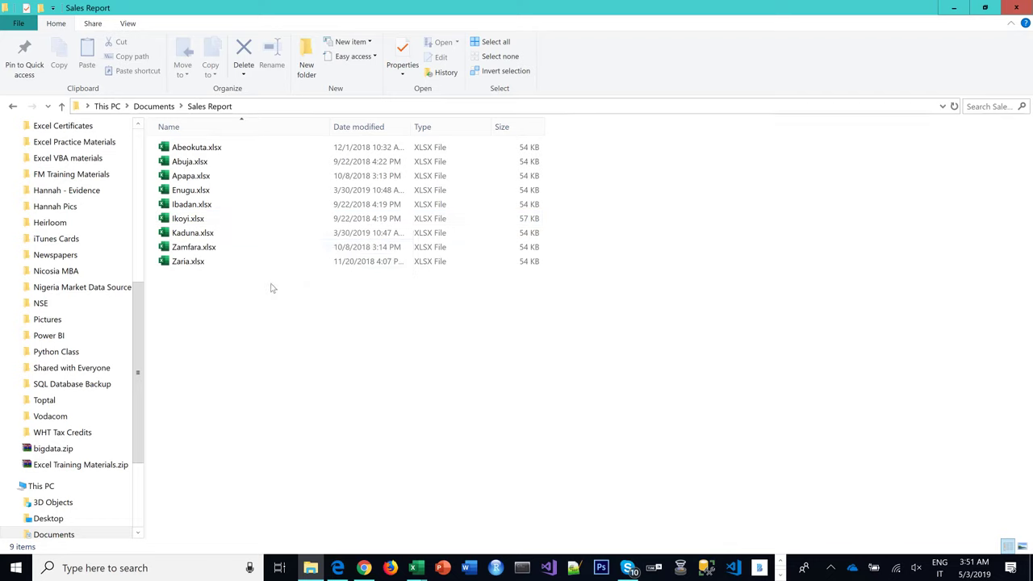
left_click(220, 145)
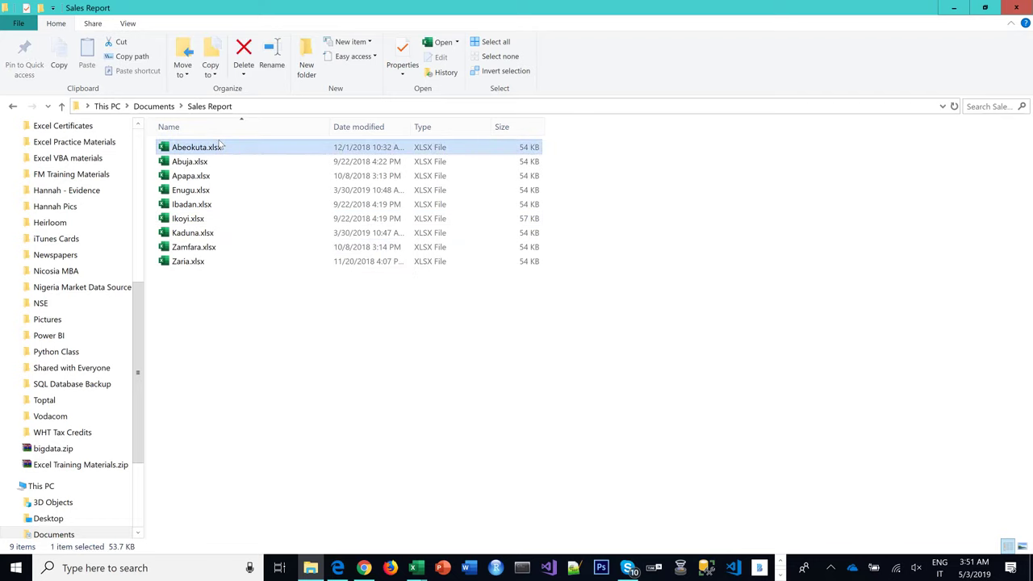
key("ctrl+a")
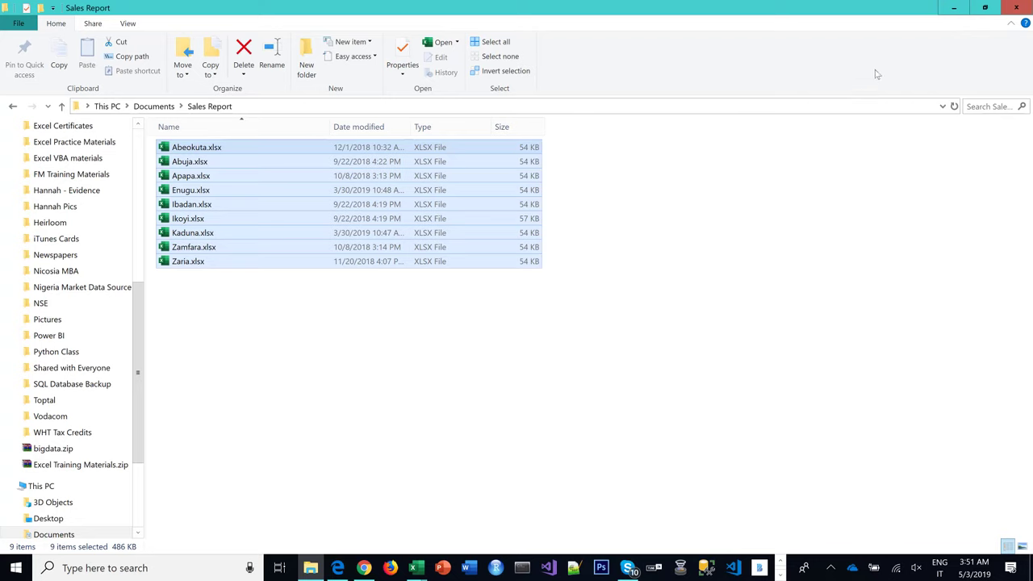
Switch back to the blank Book4 workbook in Excel and start a data import from a folder.
left_click(953, 7)
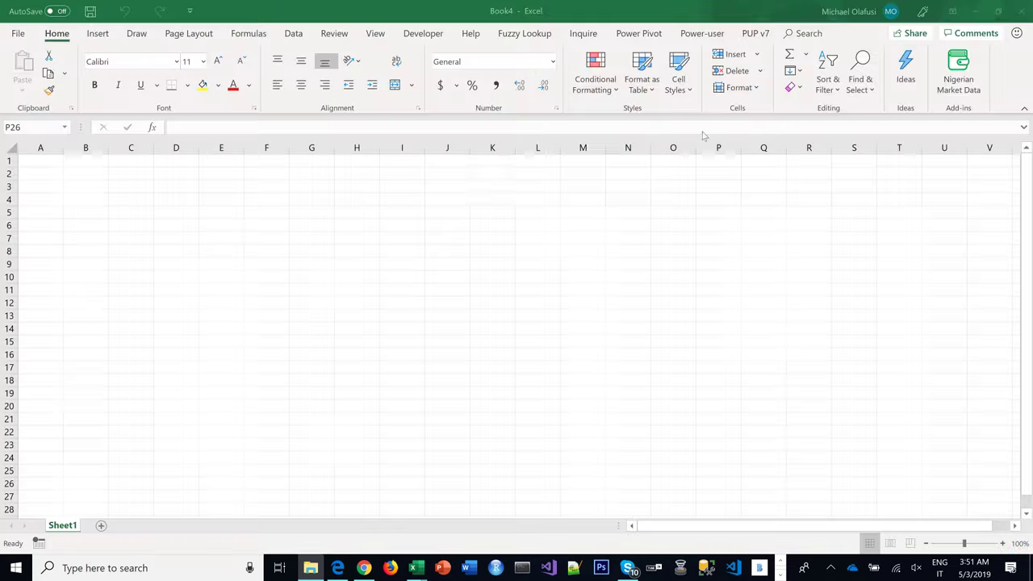
left_click(341, 225)
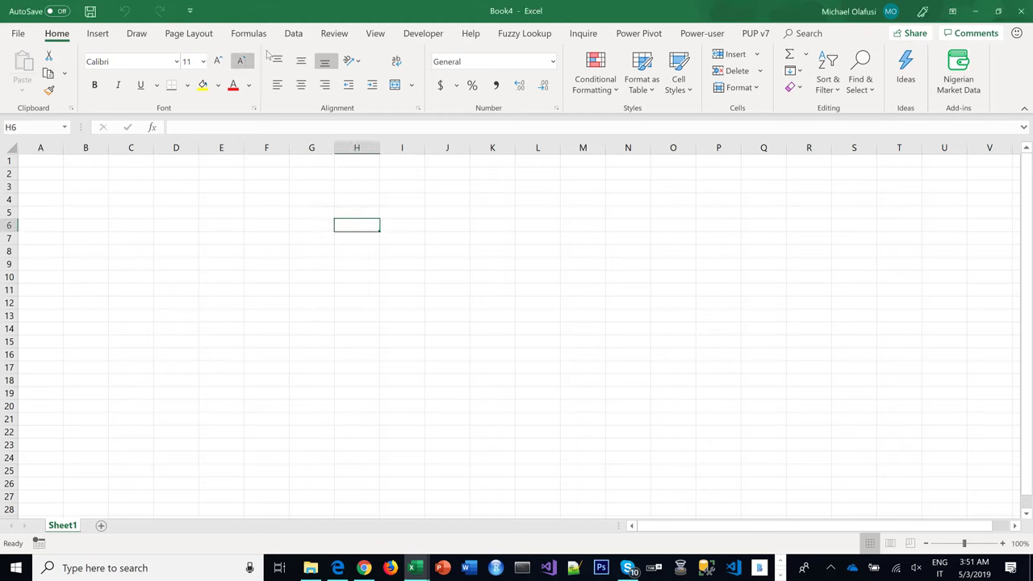
left_click(291, 36)
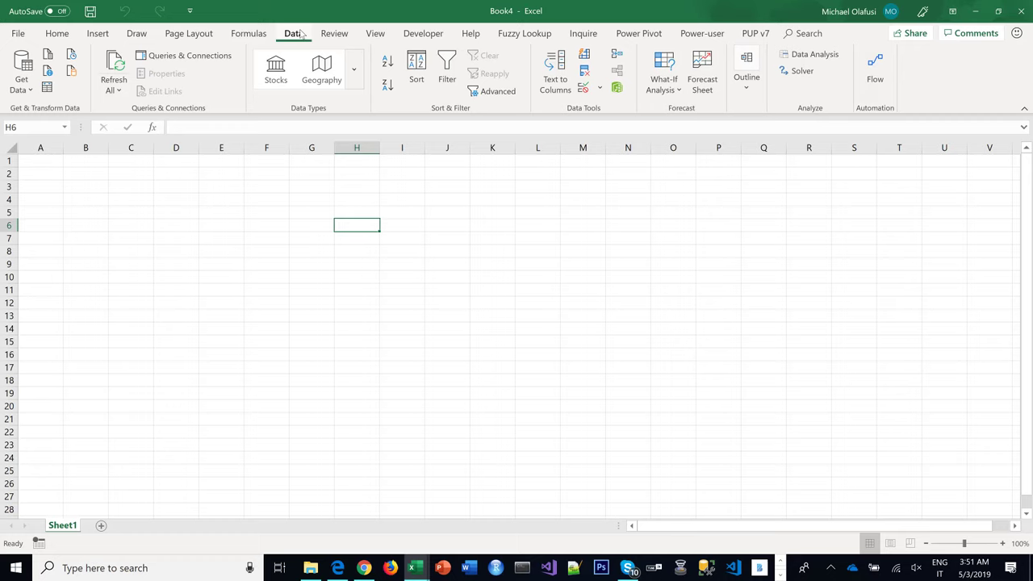
left_click(625, 34)
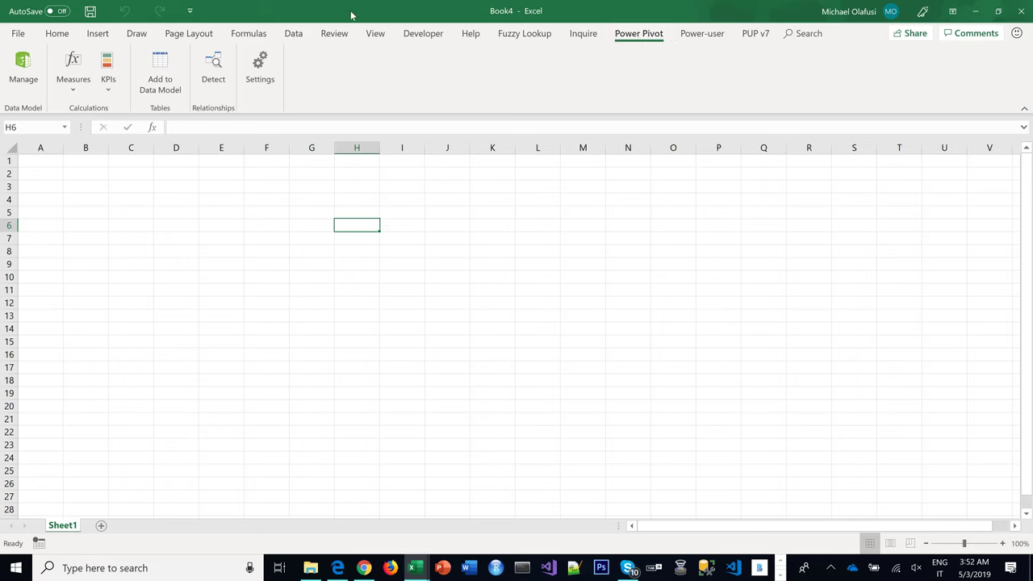
left_click(295, 37)
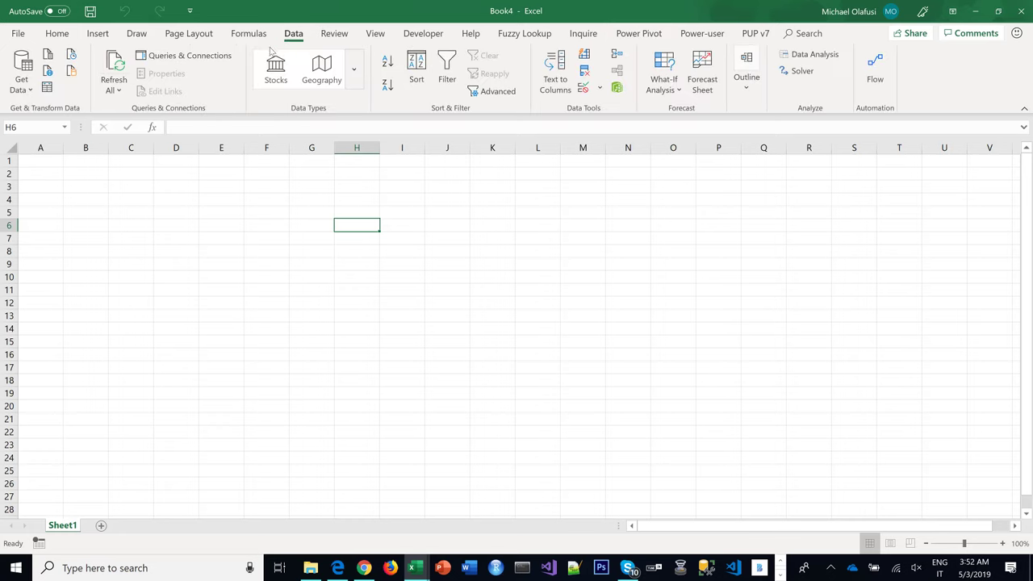
left_click(22, 79)
mouse_move(61, 118)
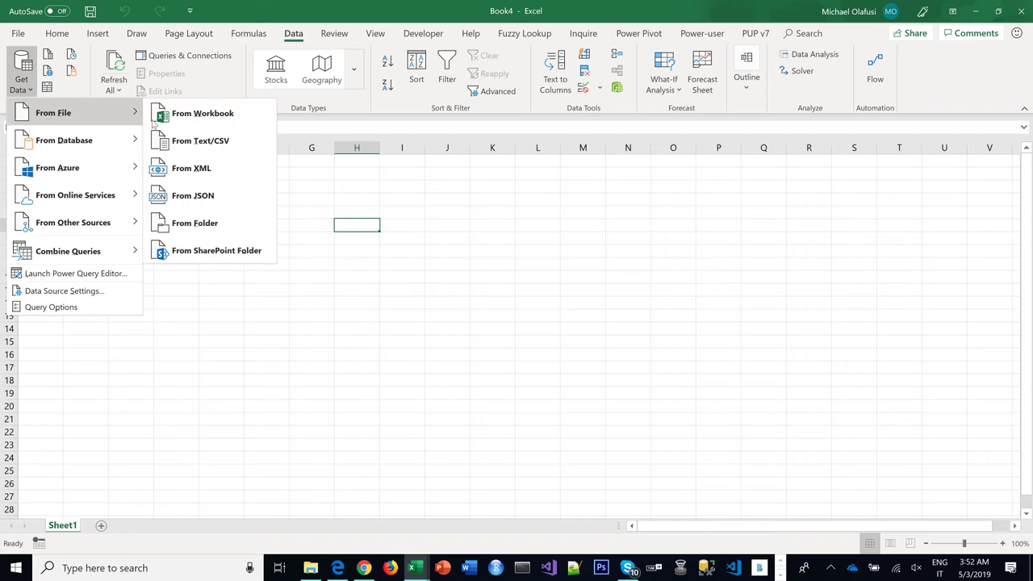
left_click(208, 224)
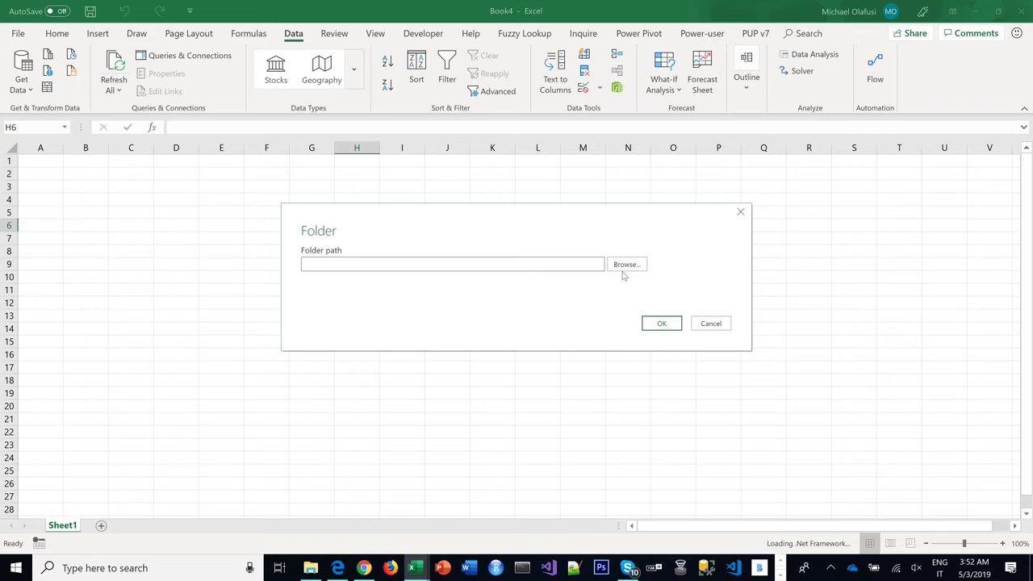
Set the import source to the Sales Report folder in the user profile's Documents and confirm the folder path.
left_click(628, 265)
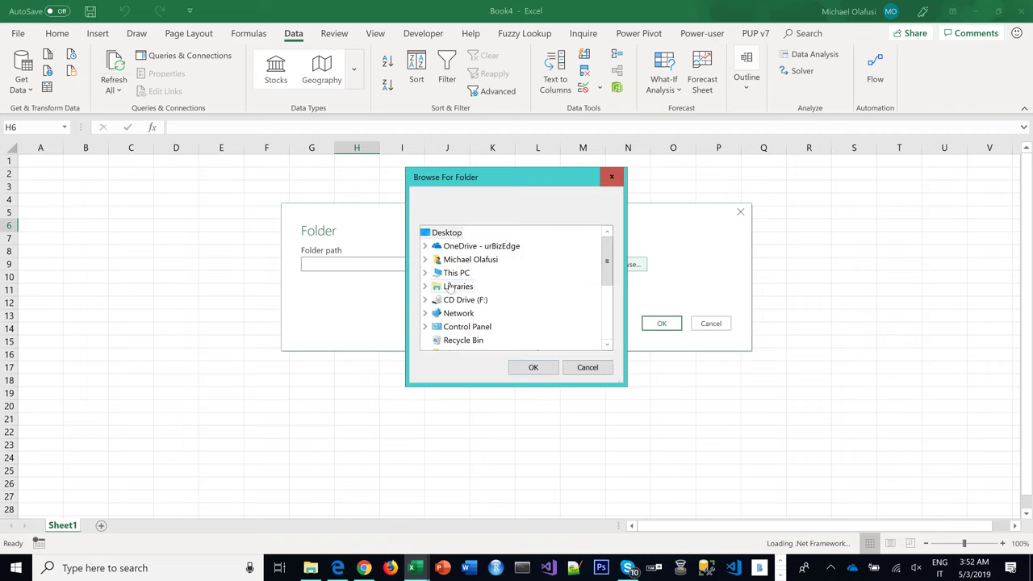
left_click(426, 260)
scroll(488, 300, "down", 12)
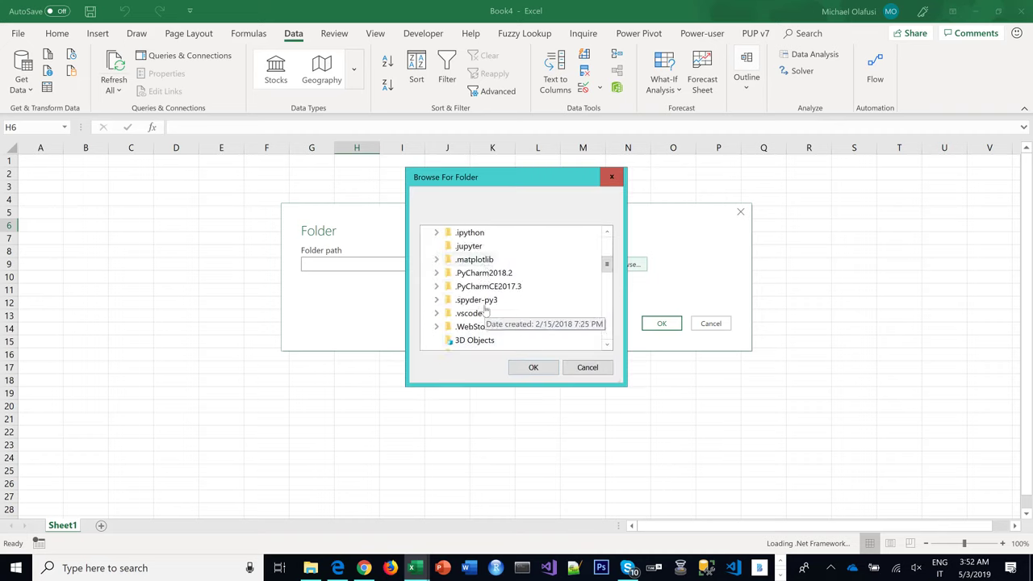
scroll(486, 308, "down", 3)
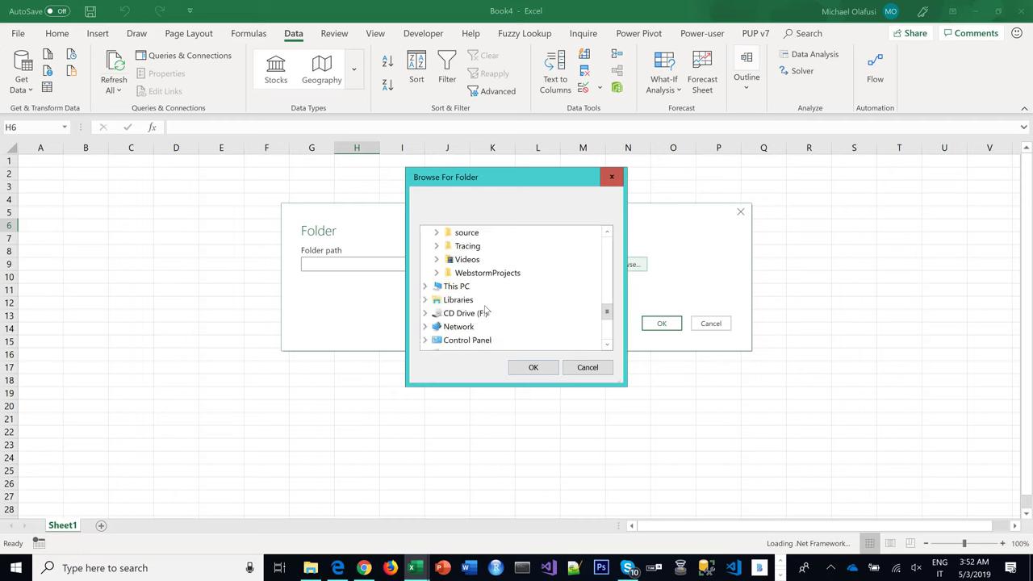
scroll(483, 306, "up", 2)
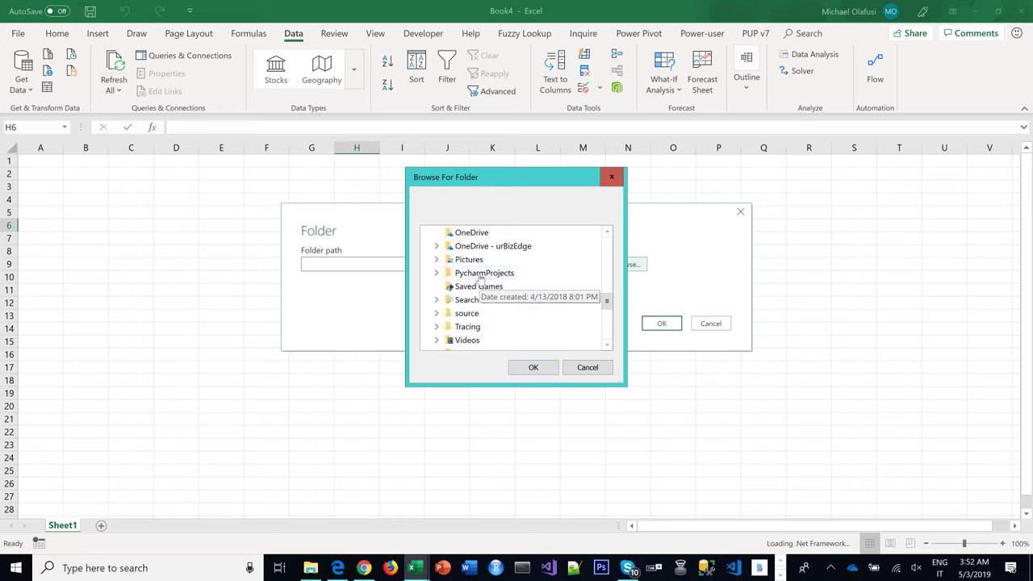
scroll(479, 302, "down", 1)
scroll(480, 299, "up", 4)
scroll(480, 299, "up", 4)
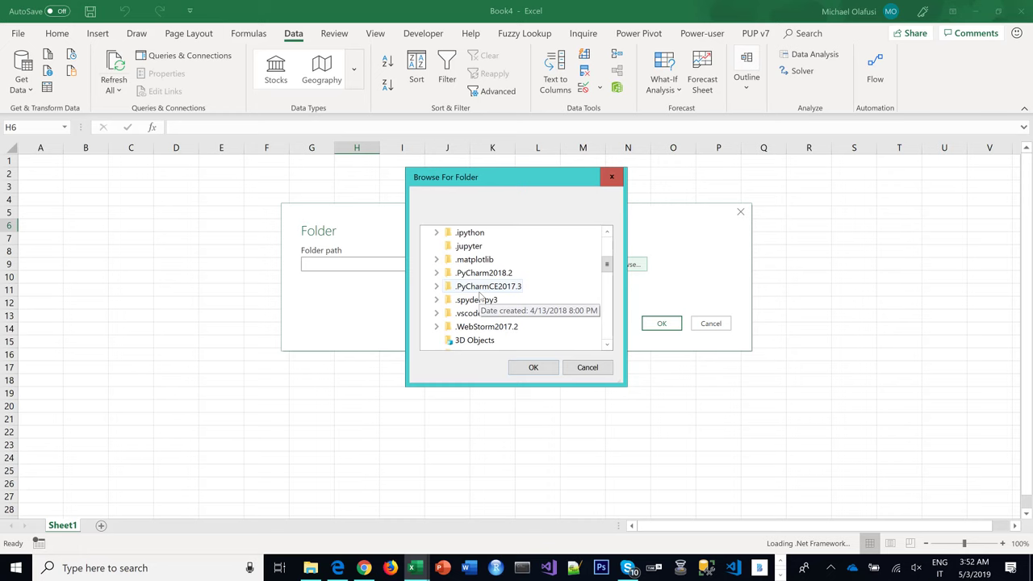
scroll(456, 323, "down", 2)
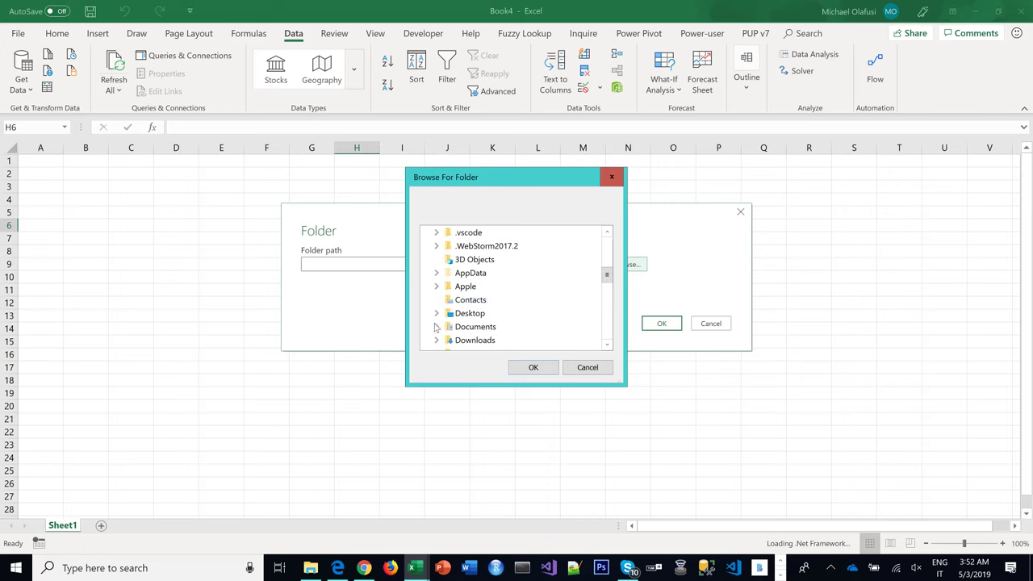
left_click(436, 327)
scroll(469, 303, "down", 5)
scroll(468, 302, "down", 12)
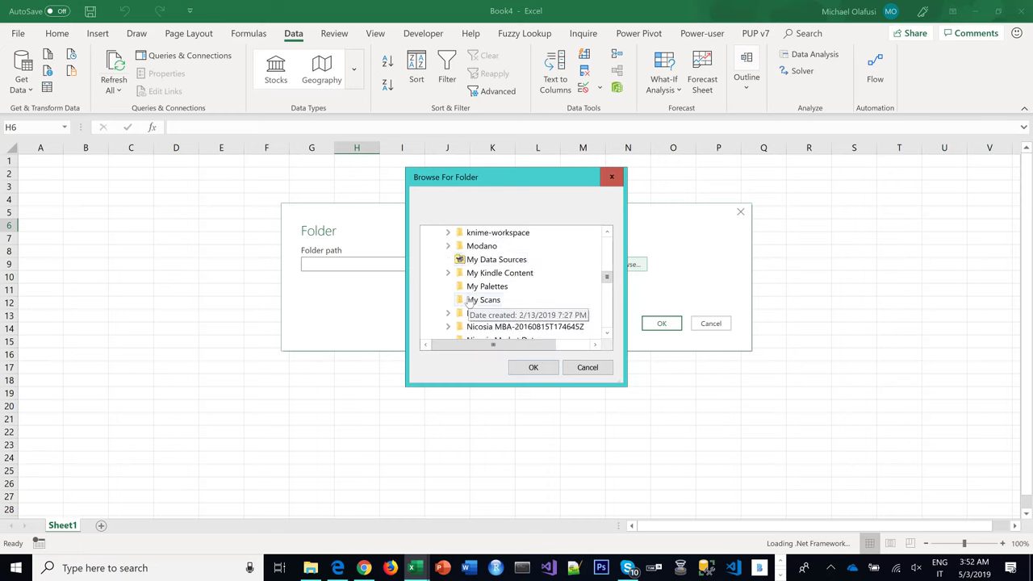
left_click(507, 313)
scroll(507, 312, "down", 1)
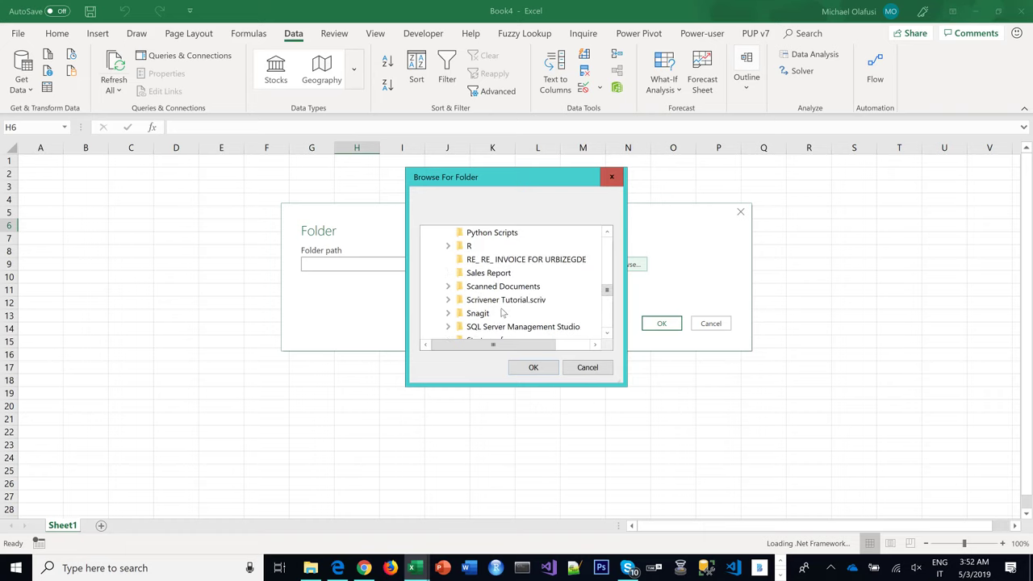
left_click(532, 367)
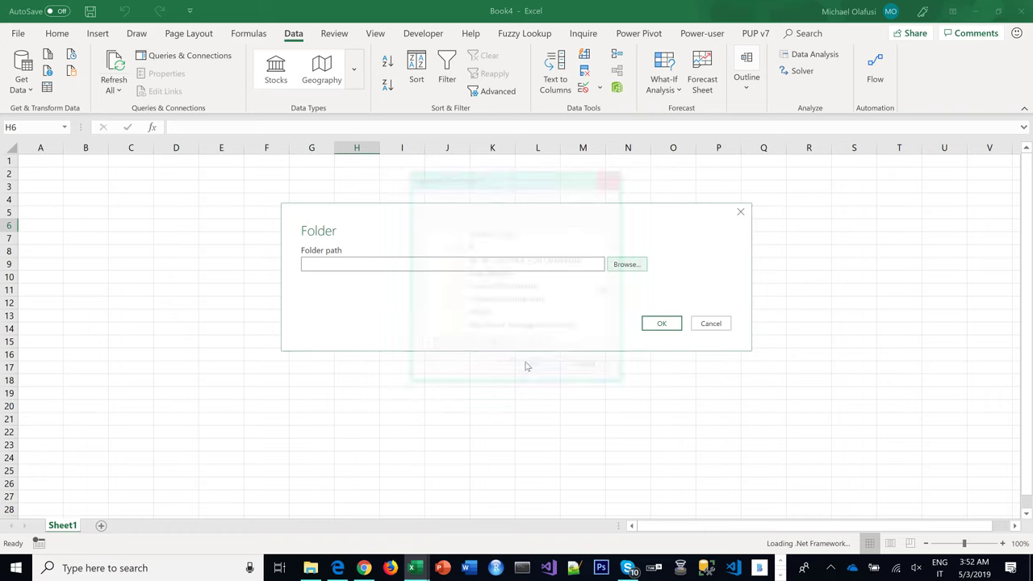
left_click(660, 325)
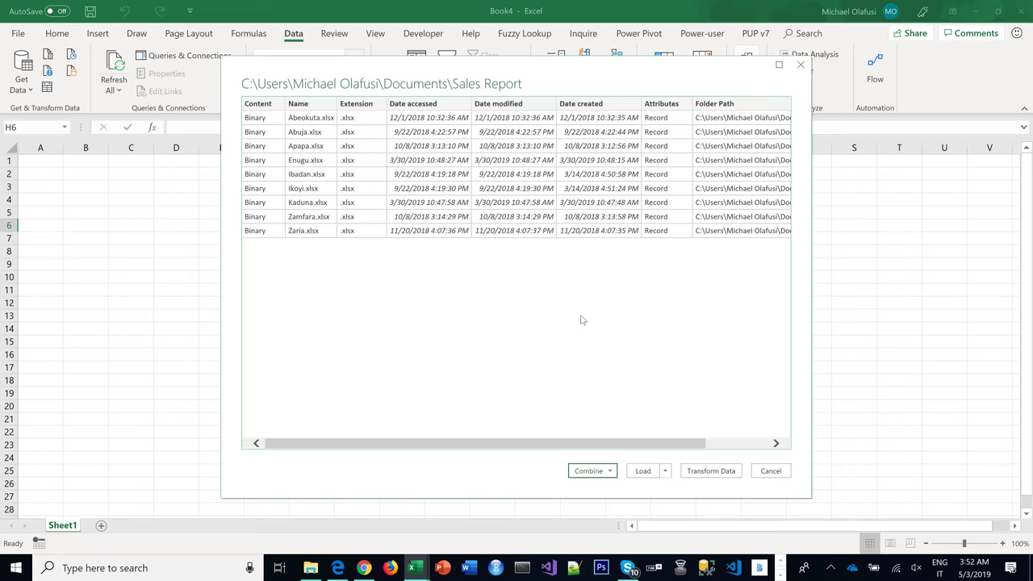
Combine and load the folder's files, using Sheet1 as the object to extract from each file.
left_click(612, 472)
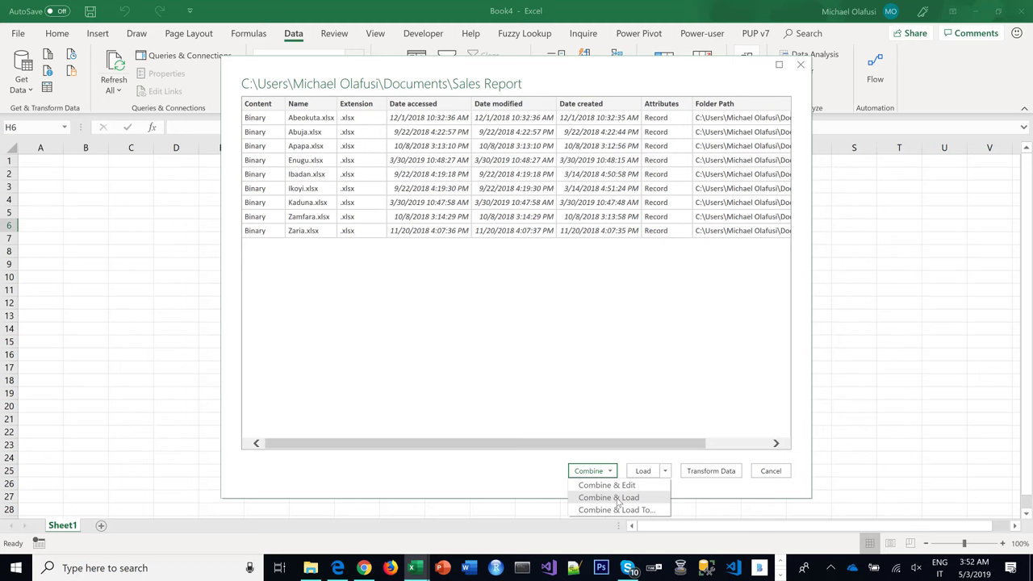
left_click(618, 500)
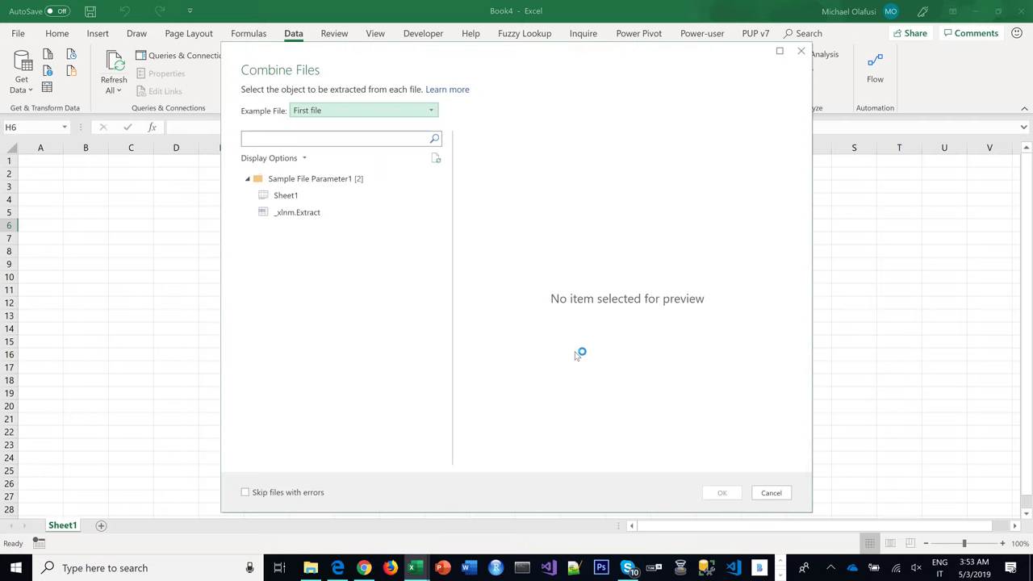
left_click(299, 202)
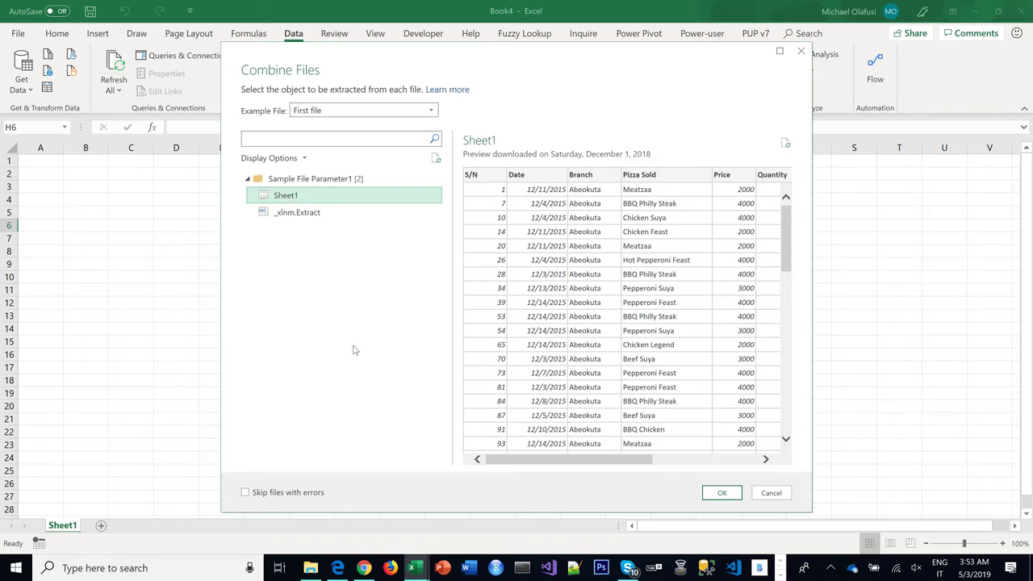
left_click(721, 497)
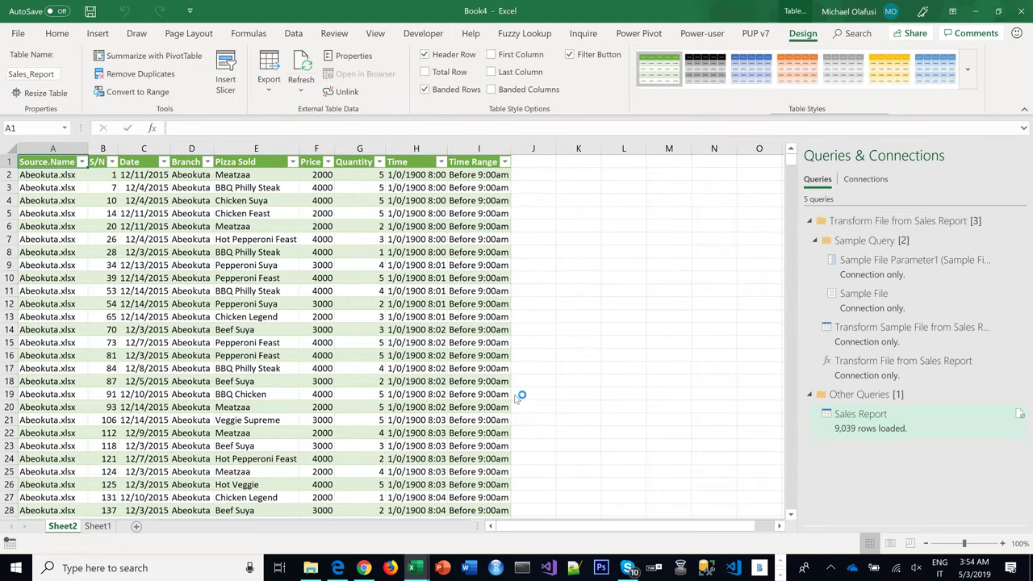
Examine the Source.Name column and its filter list to check which branch files the combined table includes.
left_click(1002, 543)
left_click(1002, 543)
left_click(1003, 543)
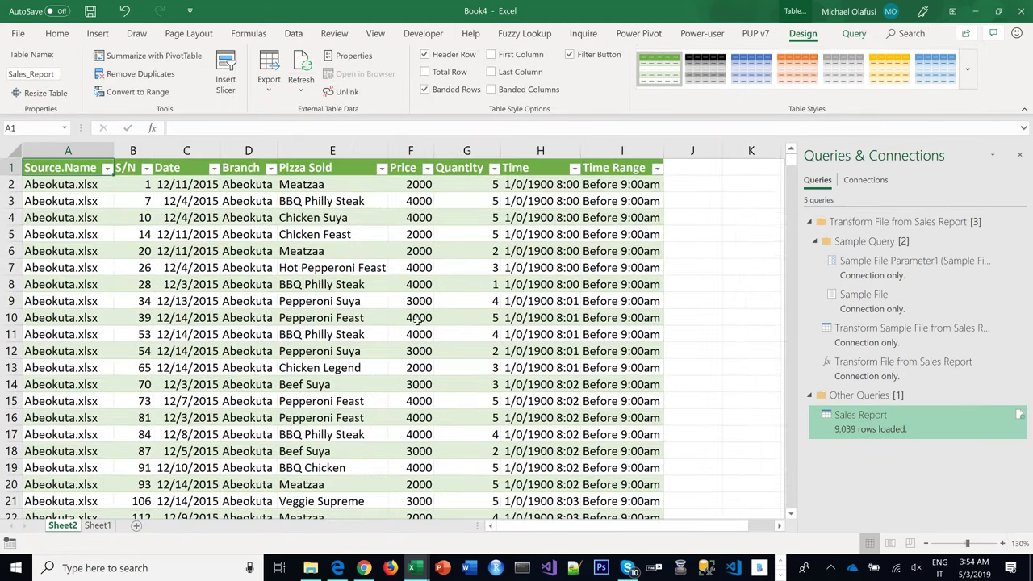
left_click_drag(83, 201, 80, 268)
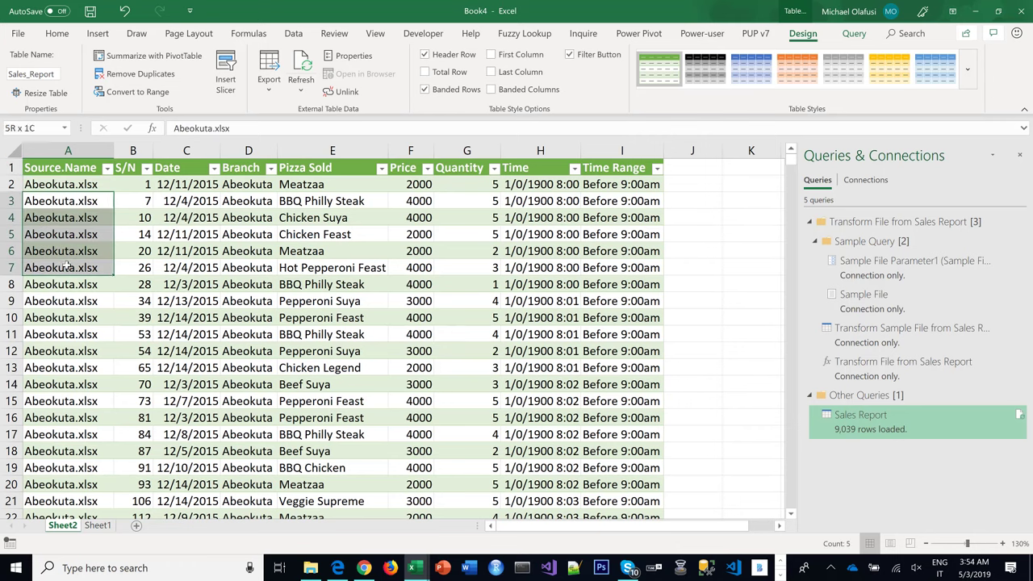
left_click(104, 185)
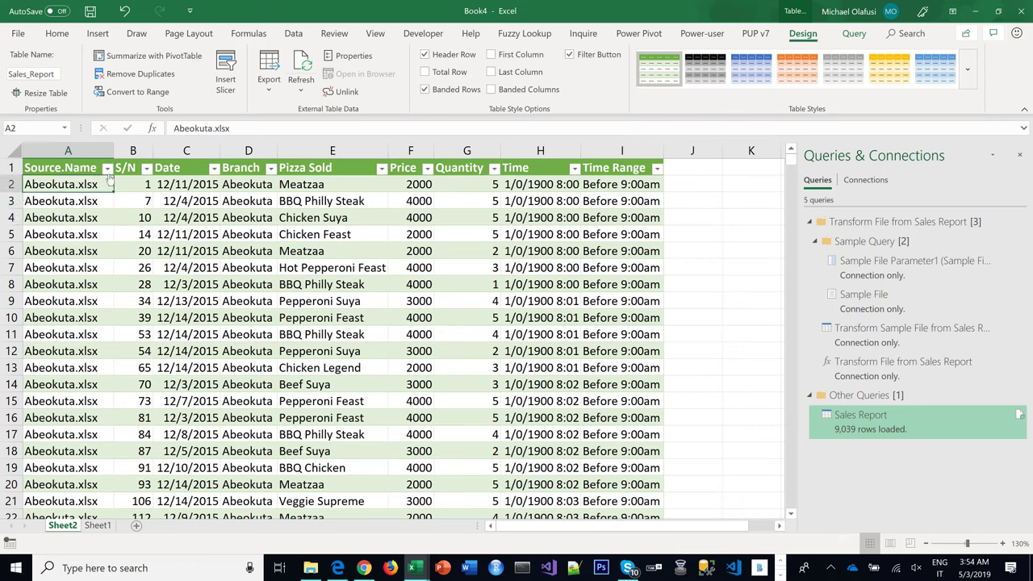
left_click(107, 168)
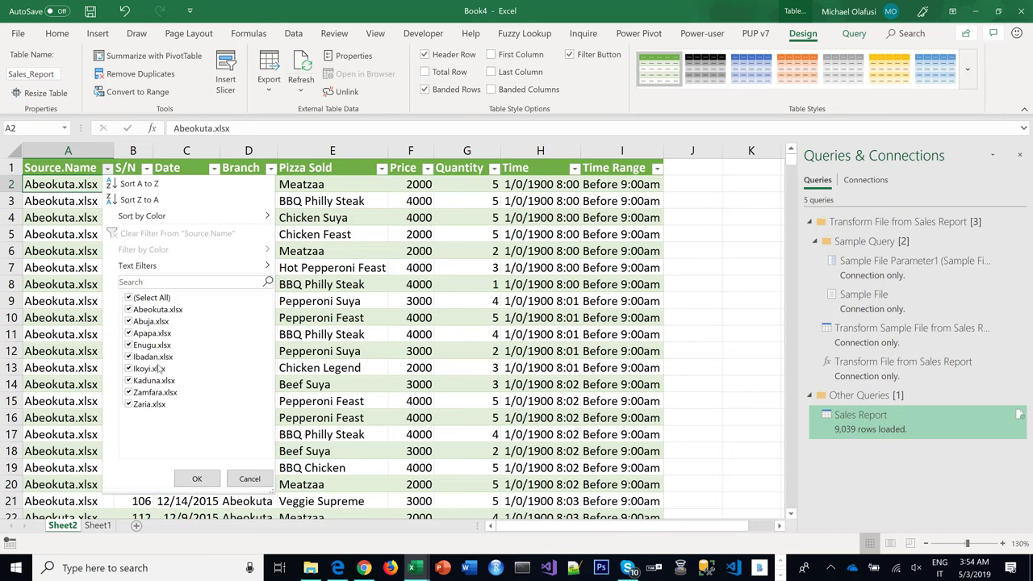
Close the Source.Name filter list and apply the Time number format to the Time column of the combined table.
left_click(206, 482)
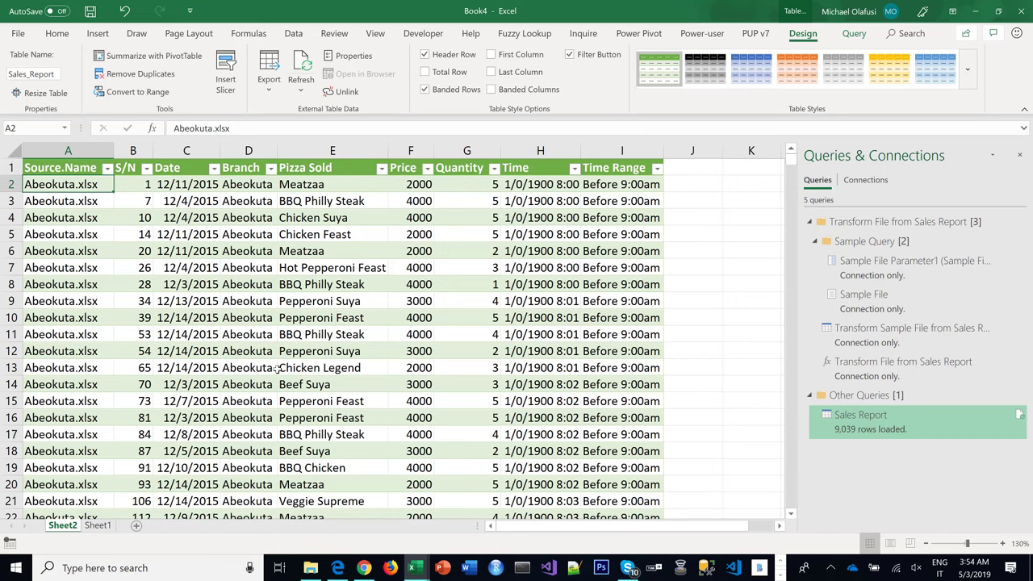
left_click(530, 161)
left_click(529, 161)
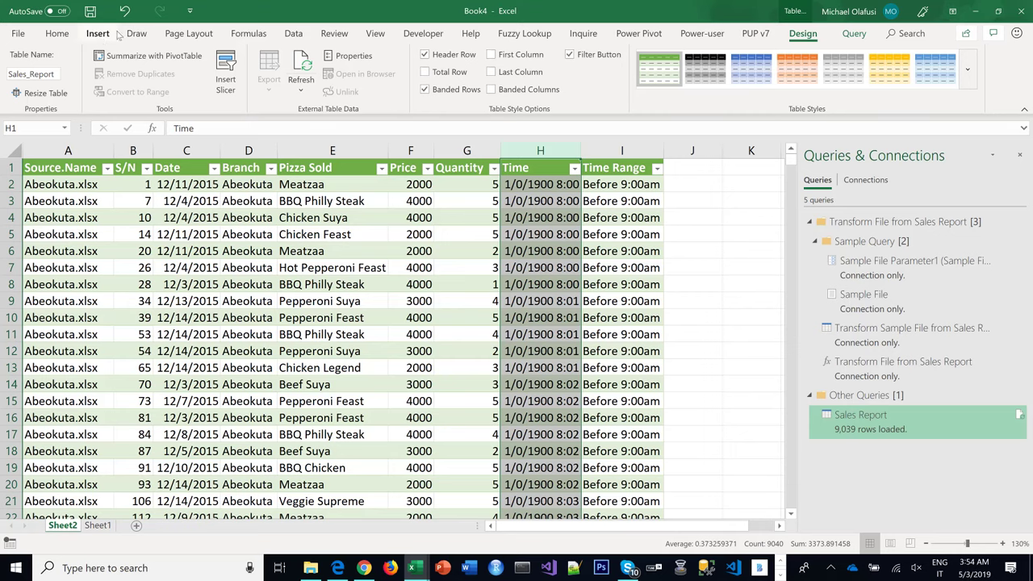
left_click(56, 33)
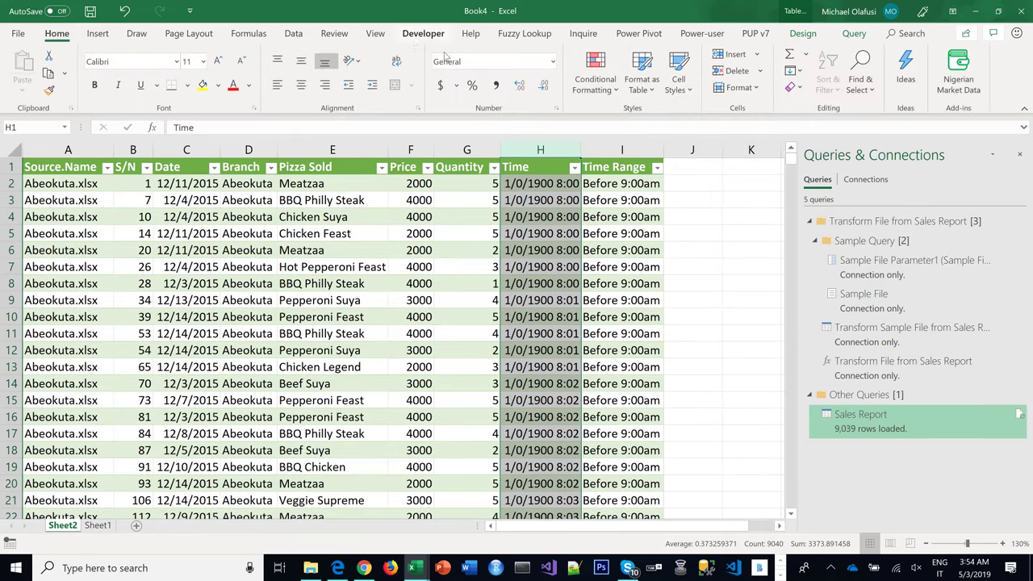
left_click(553, 63)
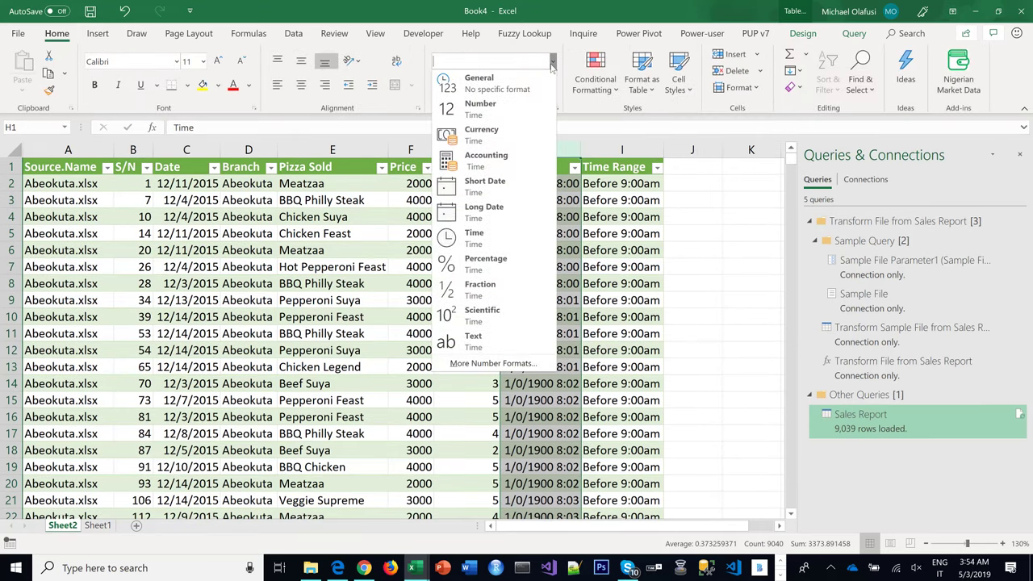
left_click(509, 236)
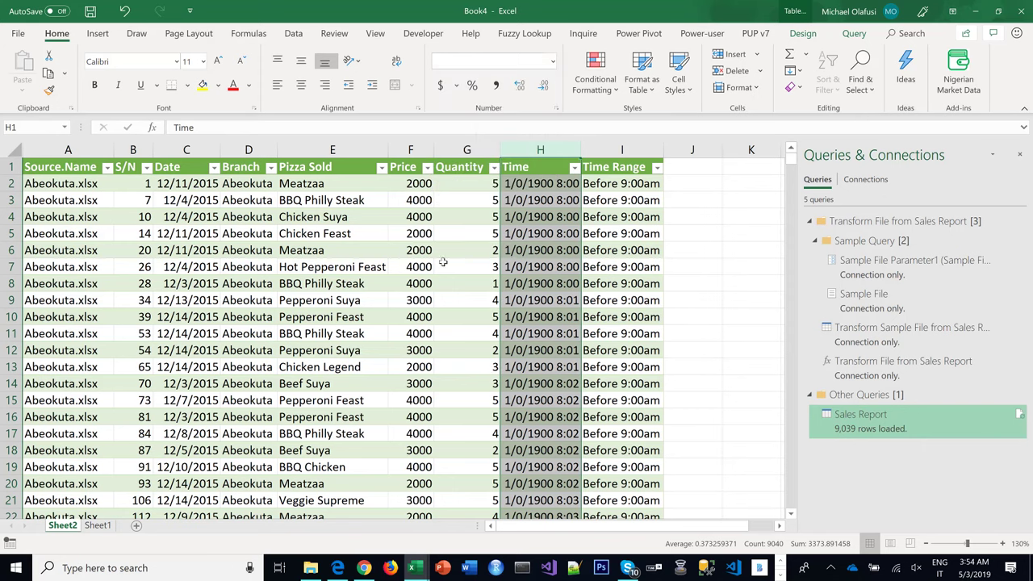
left_click(395, 283)
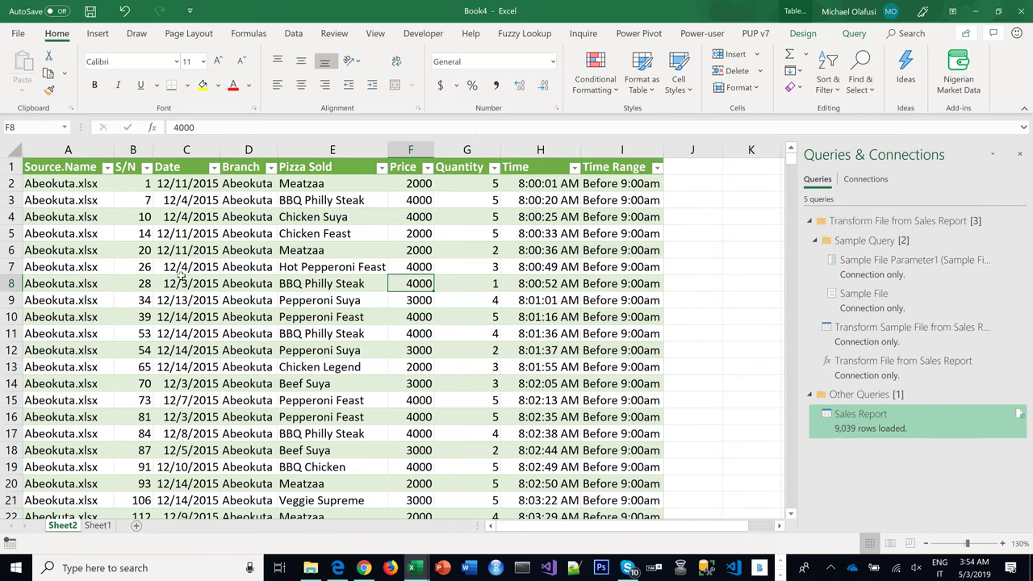
Review the source workbooks in the Sales Report folder and view the refresh command available for the combined table.
left_click(312, 557)
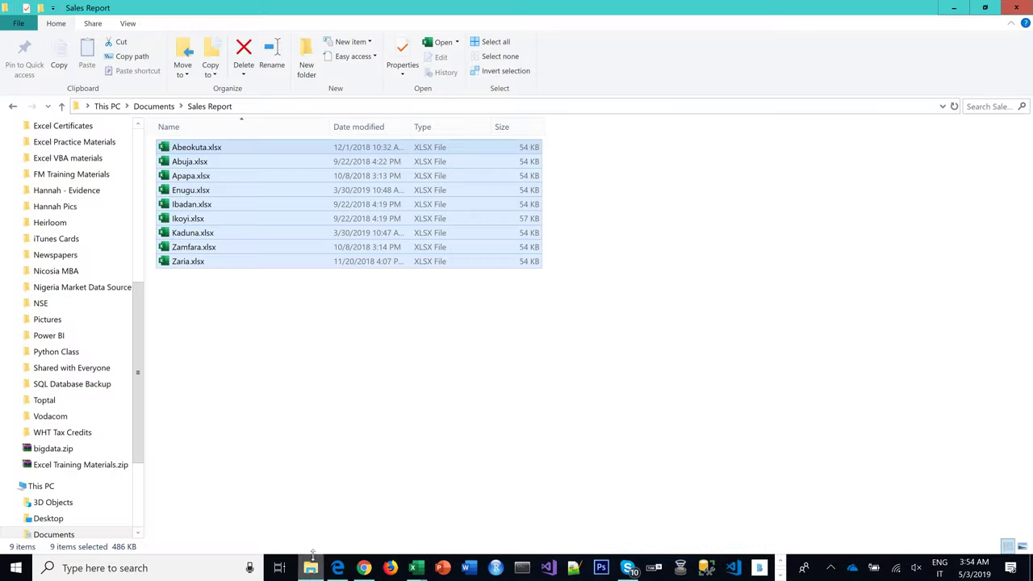
left_click(293, 370)
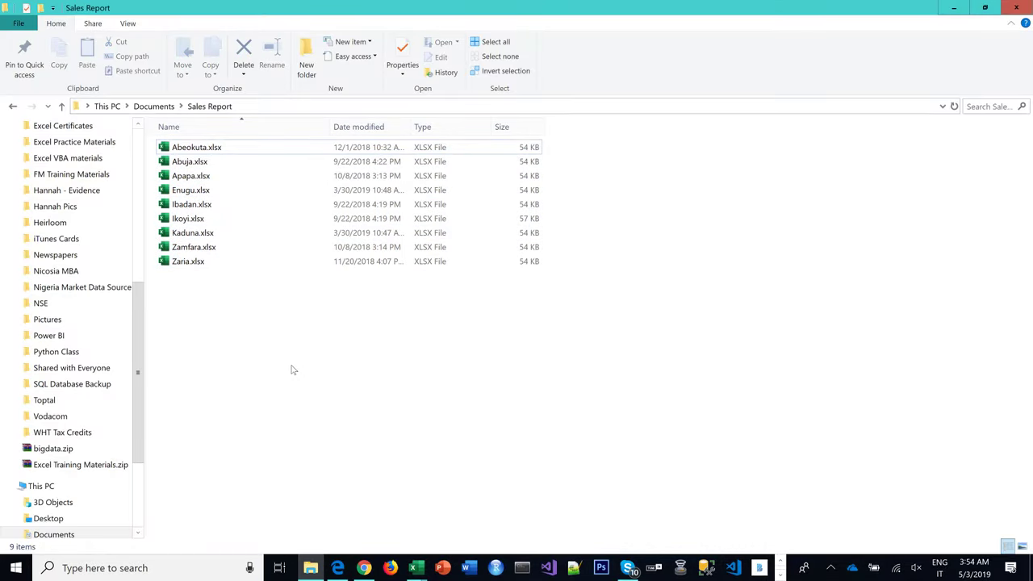
left_click(954, 7)
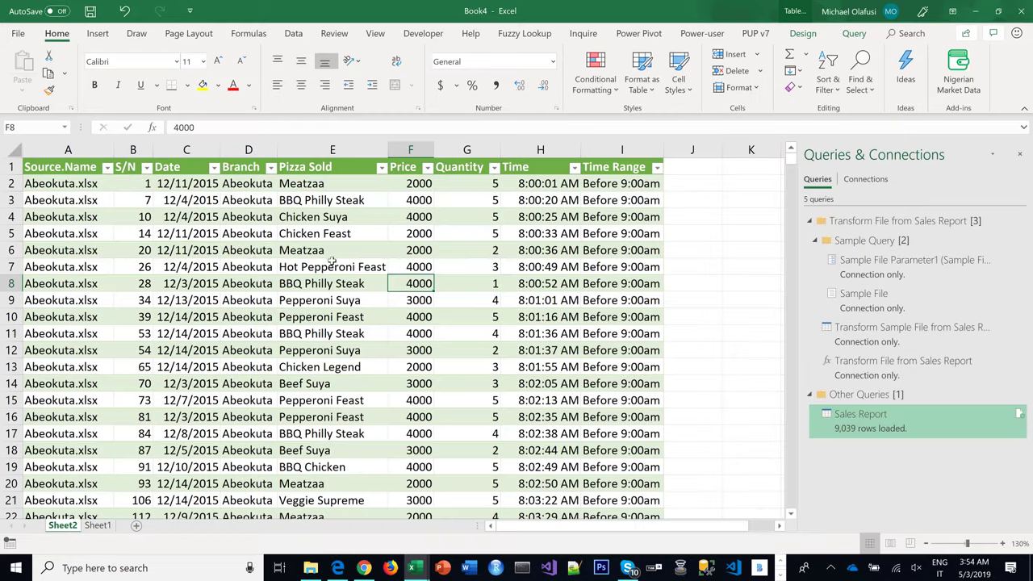
right_click(138, 265)
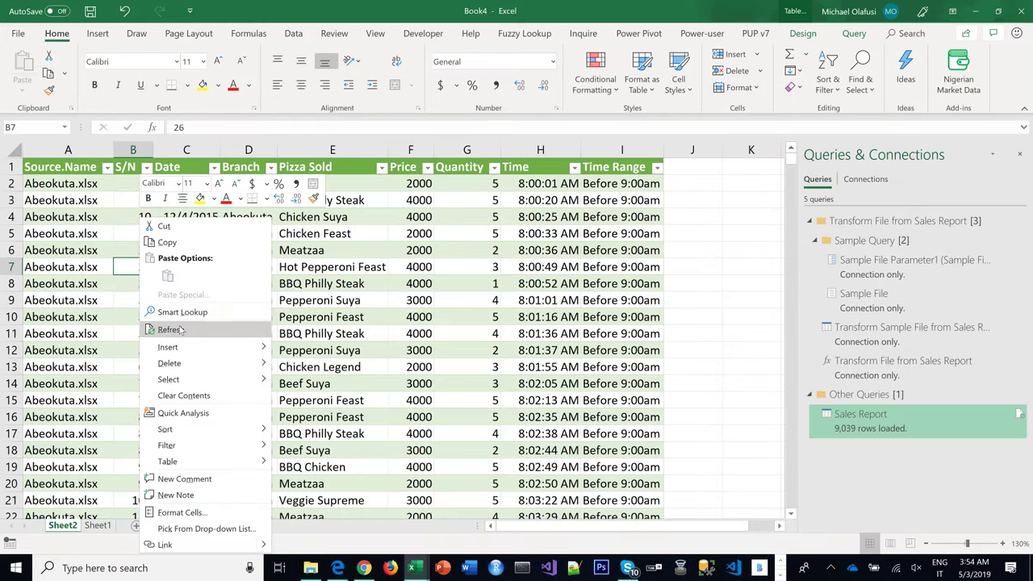
left_click(372, 307)
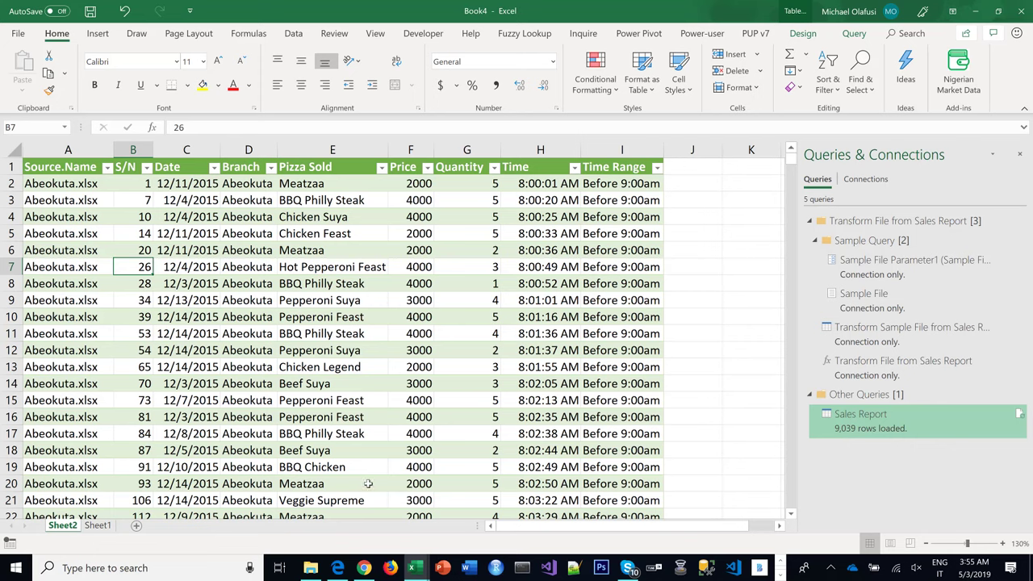
Switch to File Explorer, sort the Documents folder by date modified with the newest first, and copy Lokoja (New Branch).xlsx.
left_click(310, 568)
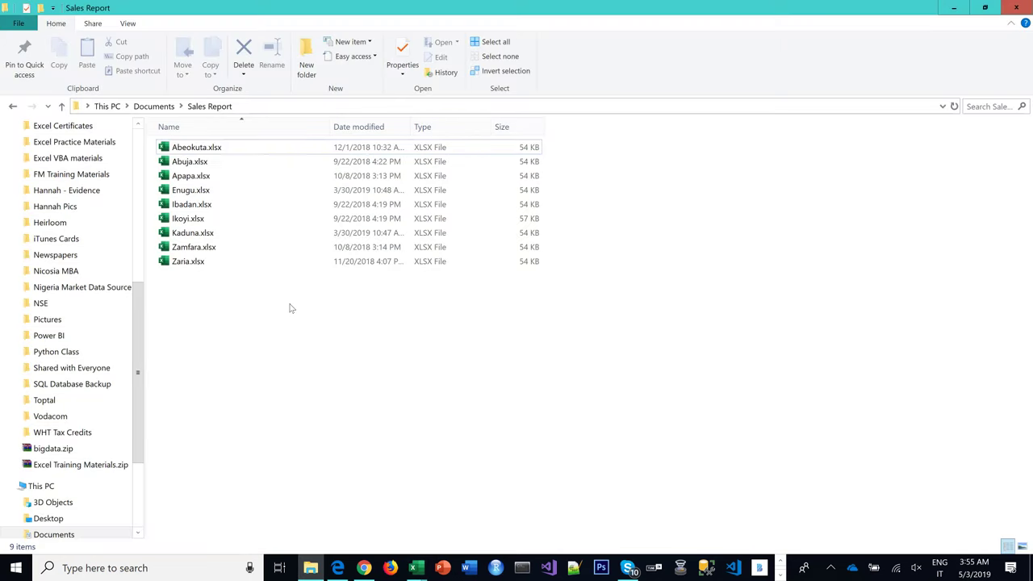
scroll(95, 240, "up", 5)
scroll(95, 234, "up", 3)
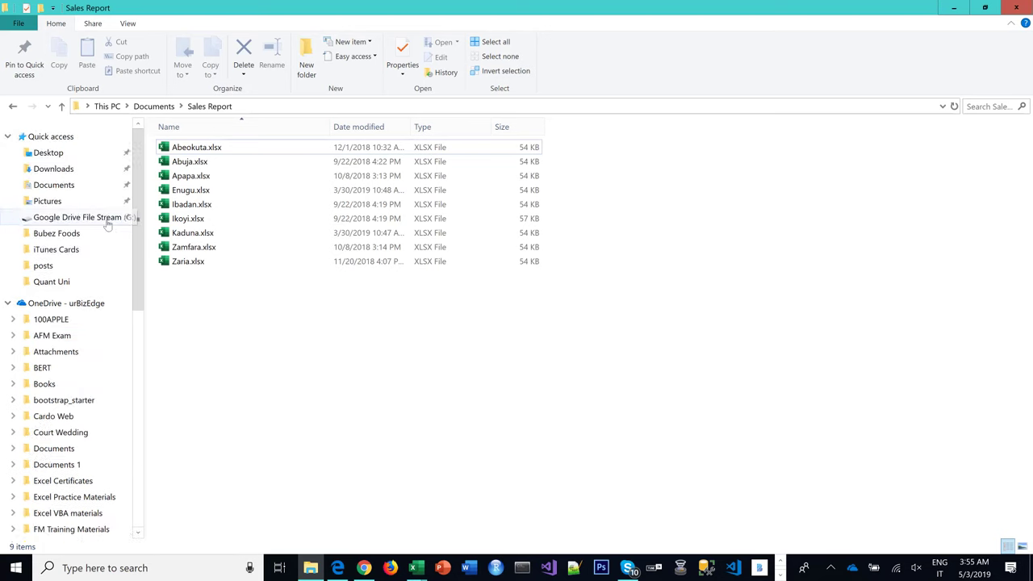
left_click(53, 185)
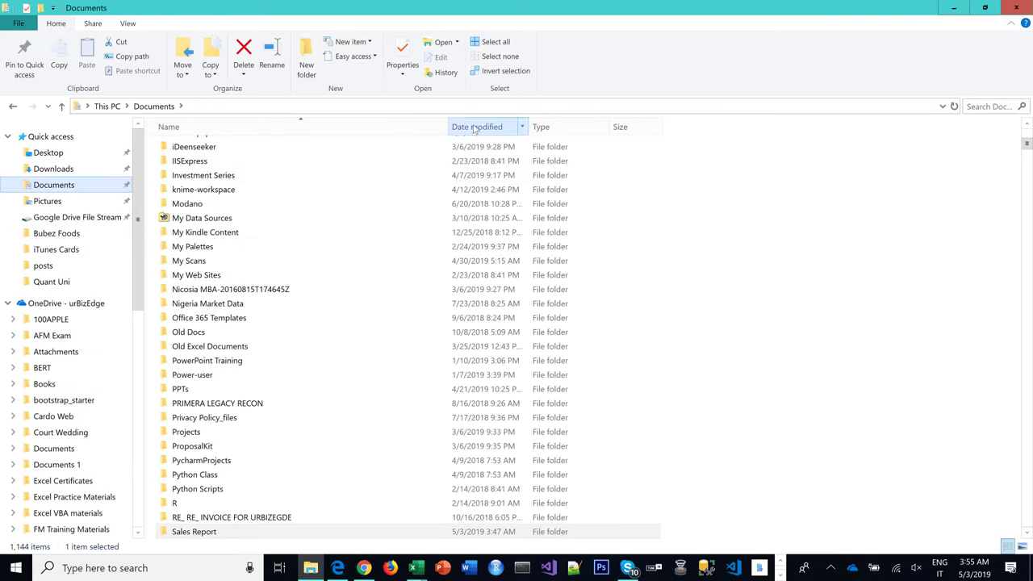
left_click(465, 128)
scroll(781, 224, "up", 7)
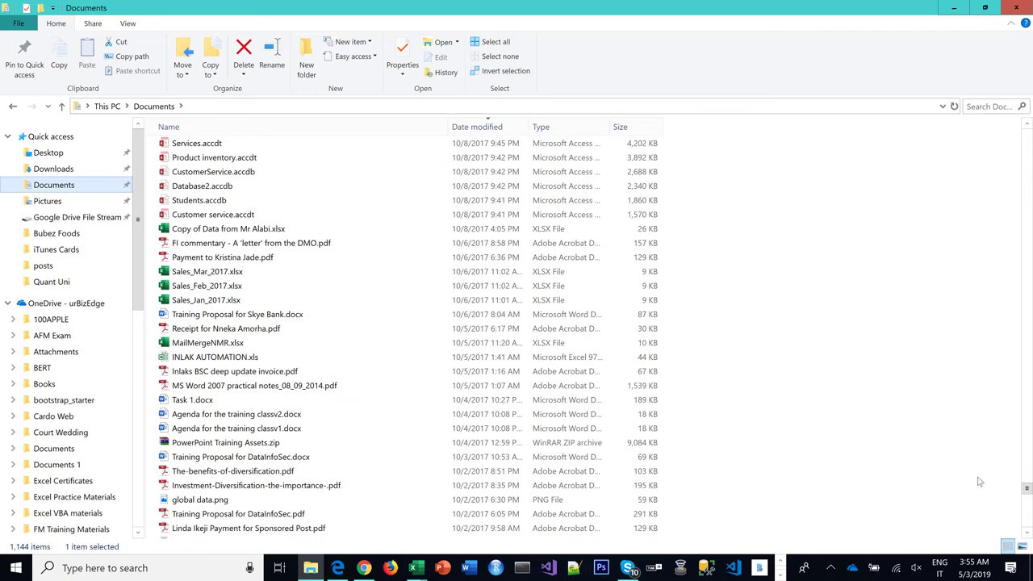
left_click_drag(1026, 489, 1008, 130)
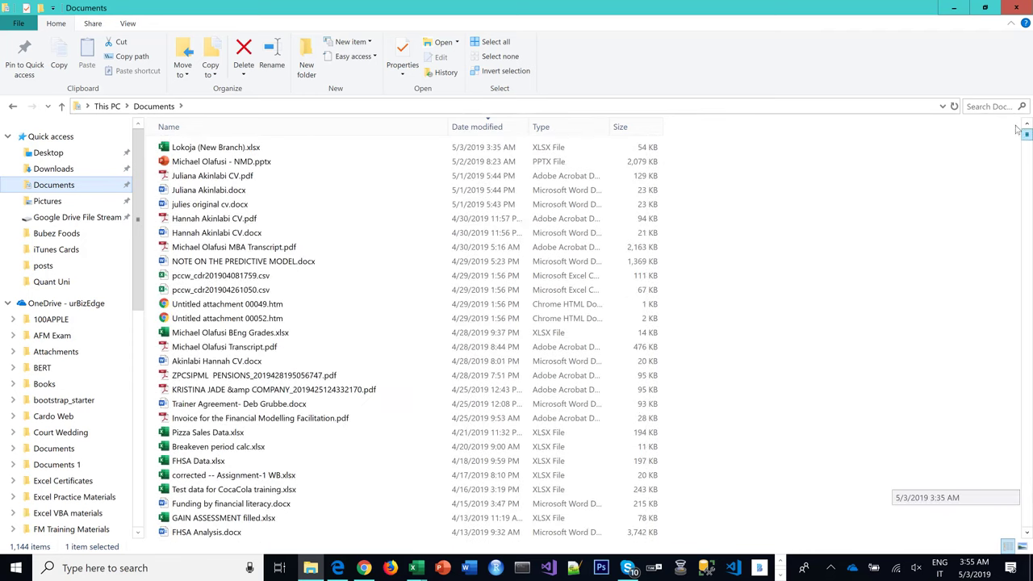
left_click(262, 149)
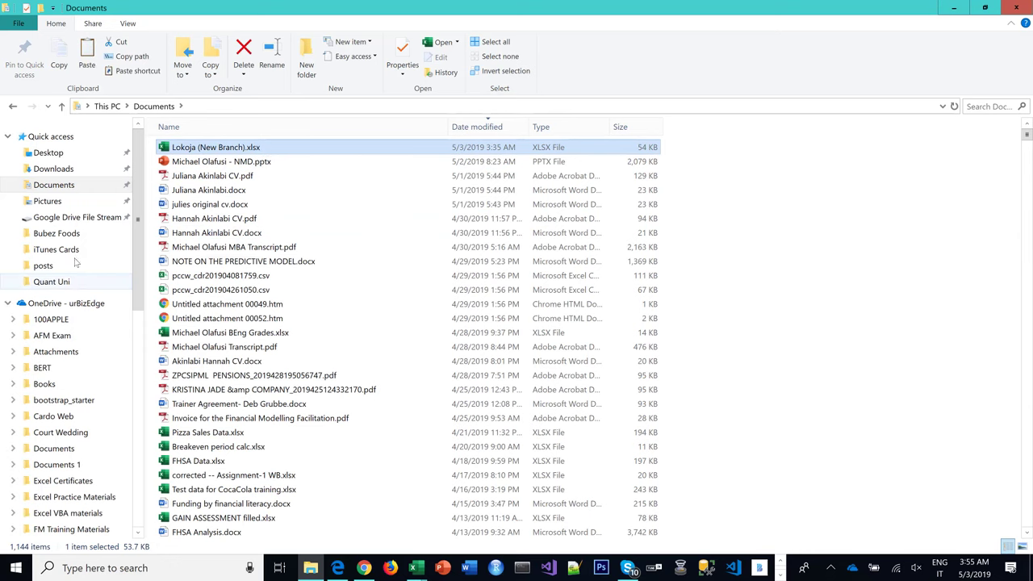
left_click(183, 106)
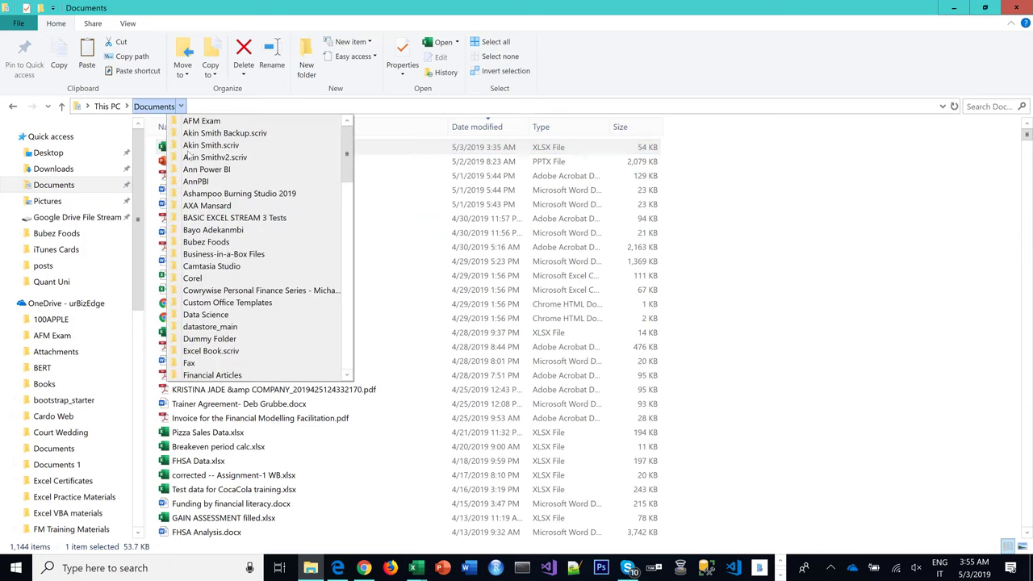
scroll(244, 330, "down", 10)
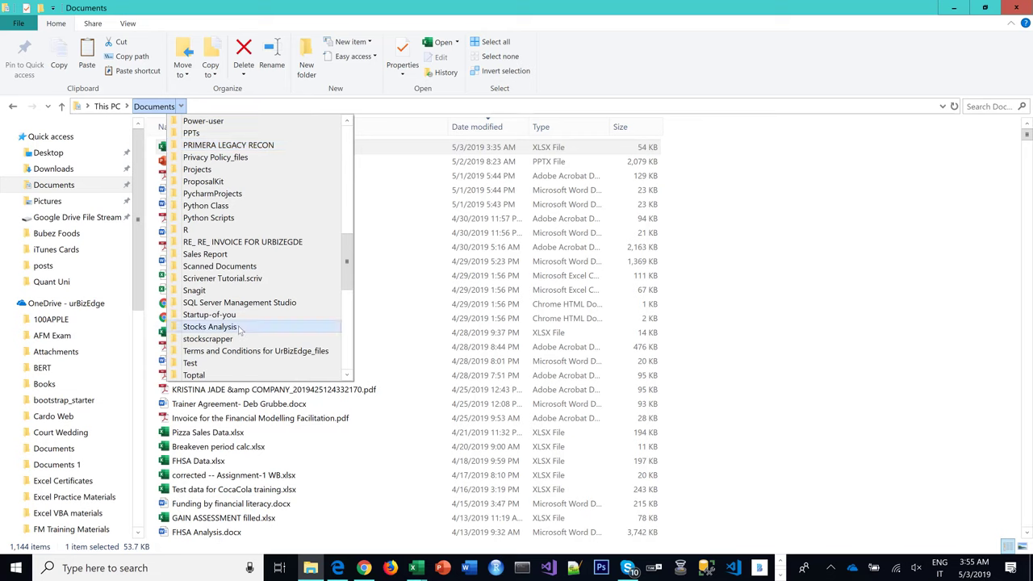
scroll(243, 327, "down", 2)
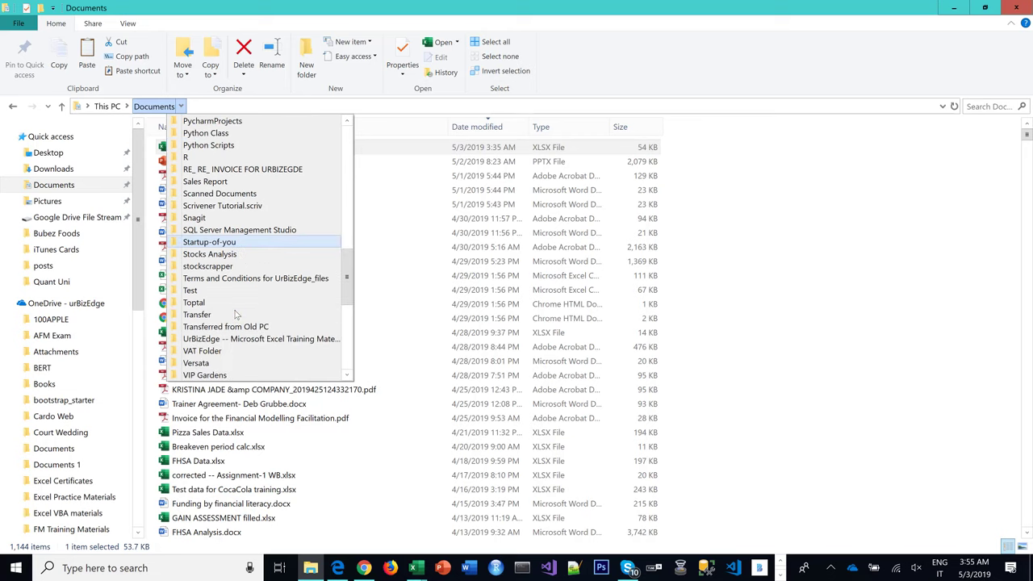
left_click(211, 253)
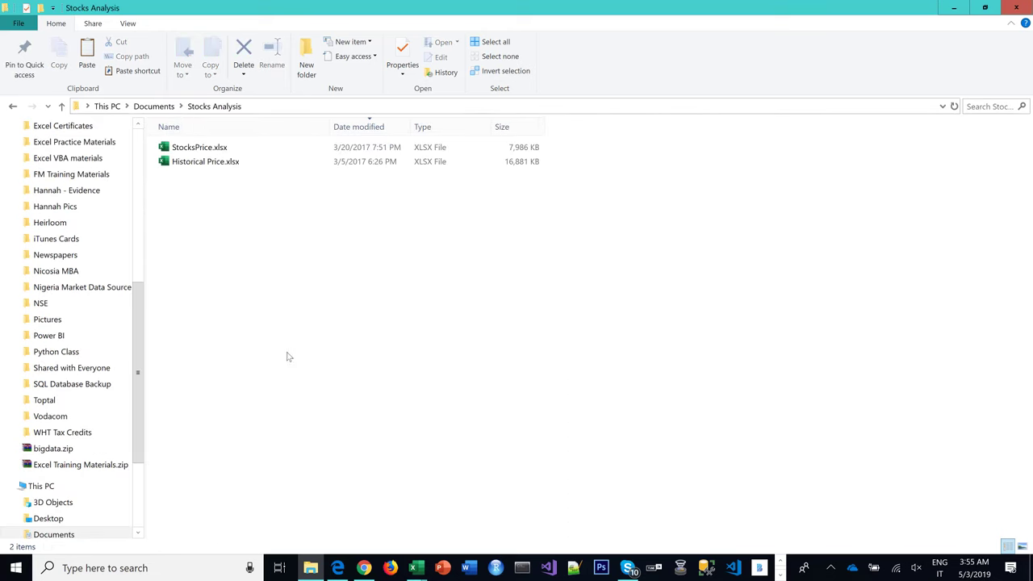
Go to the Sales Report folder within Documents and paste the copied Lokoja (New Branch).xlsx file into it.
left_click(181, 106)
scroll(233, 331, "down", 10)
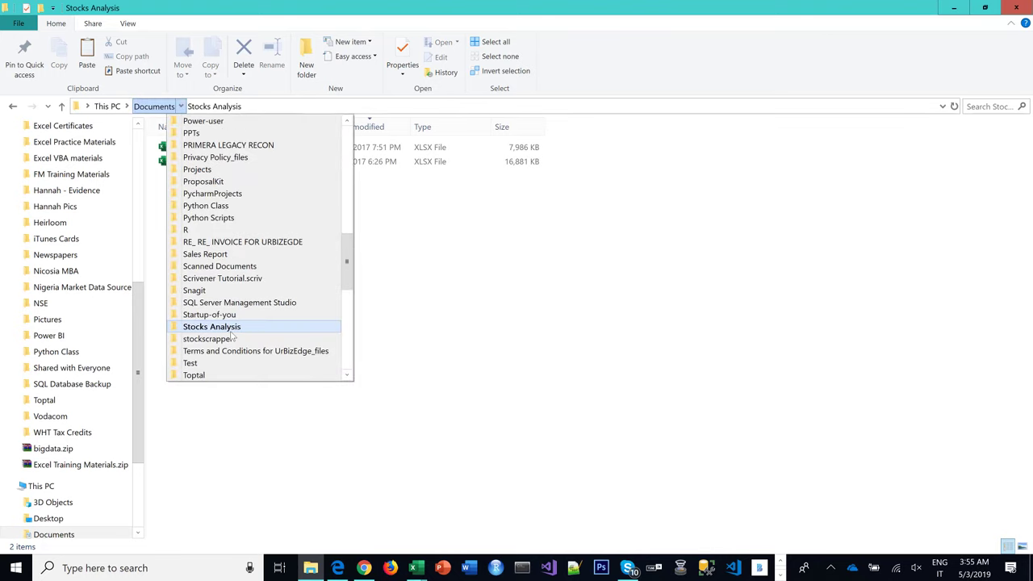
left_click(222, 255)
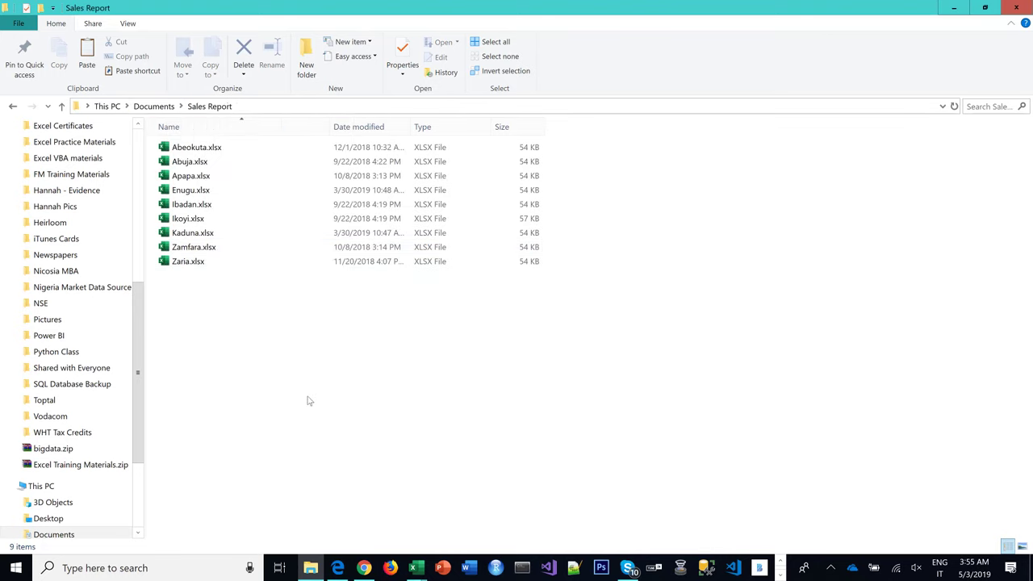
key("ctrl+v")
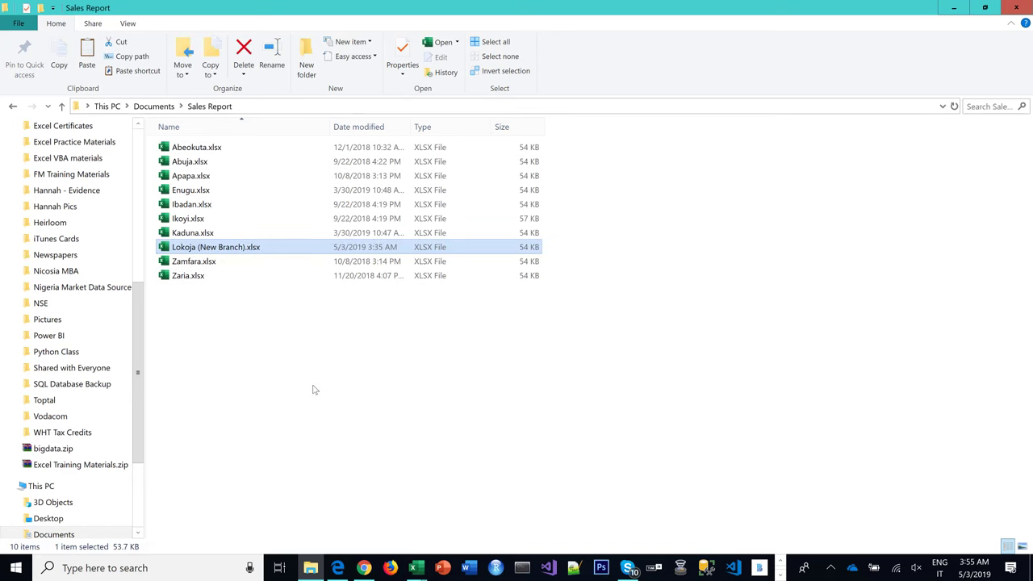
Switch back to Book4 in Excel, check the files listed in the Source.Name filter, and refresh the combined table.
key("alt+Tab")
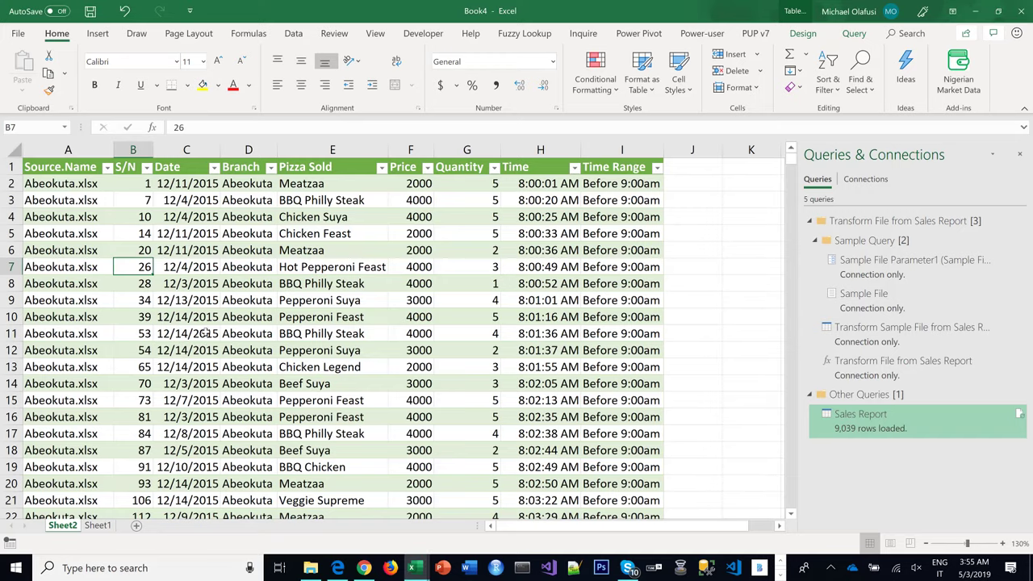
left_click(108, 167)
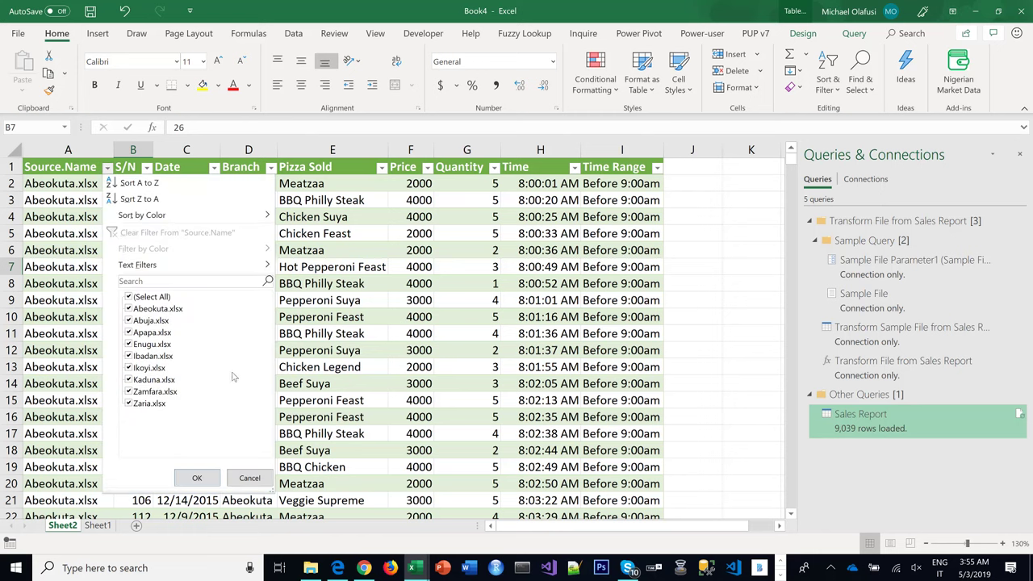
left_click(314, 308)
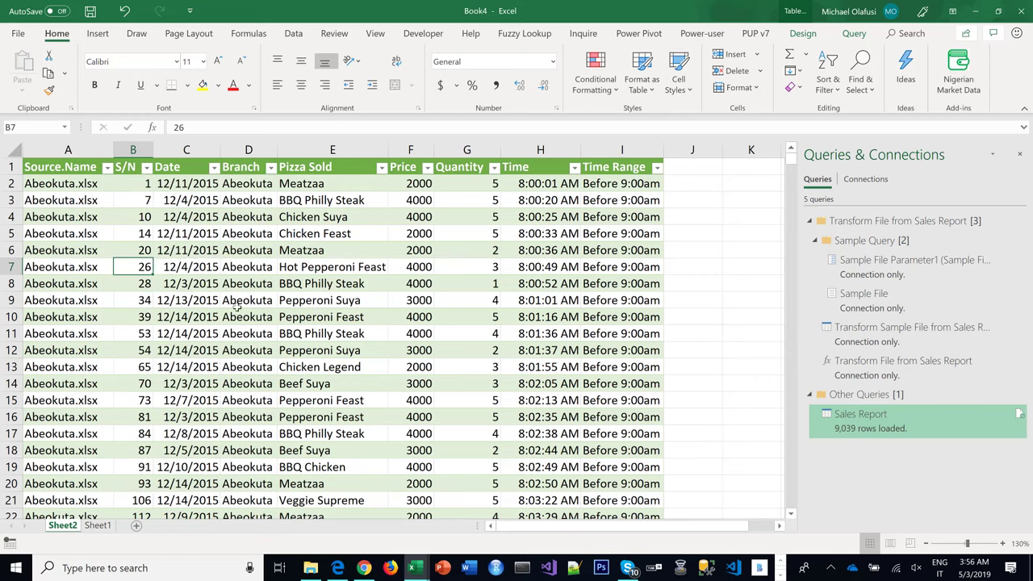
right_click(184, 234)
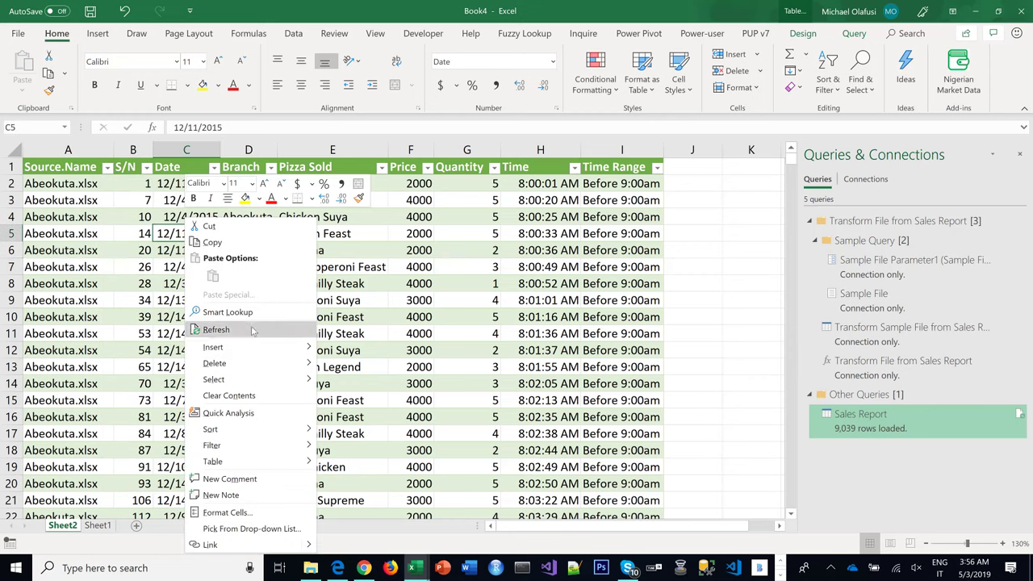
left_click(216, 330)
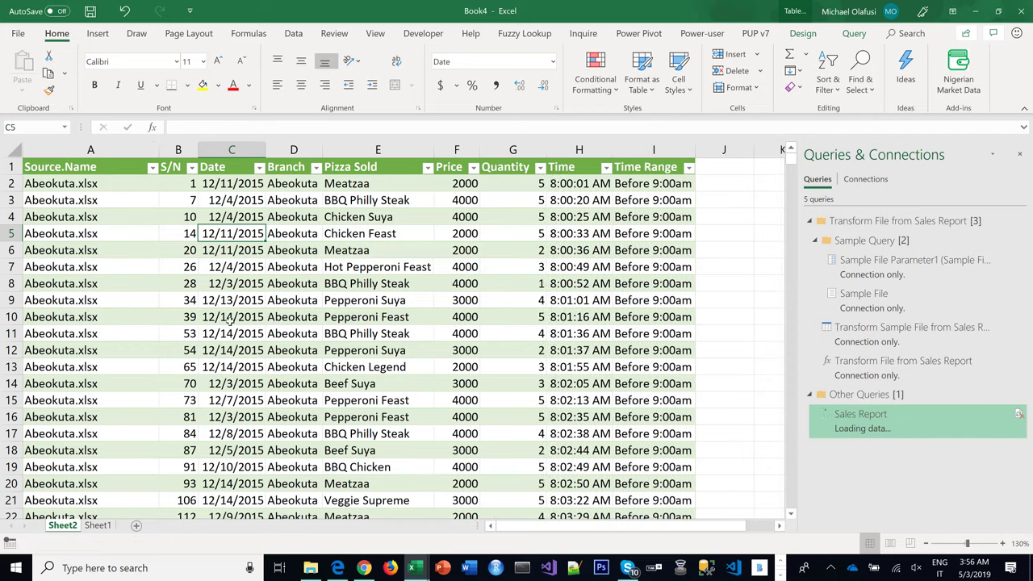
Check the Source.Name filter list for the new branch file and examine the Lokoja rows in the refreshed table.
left_click(153, 169)
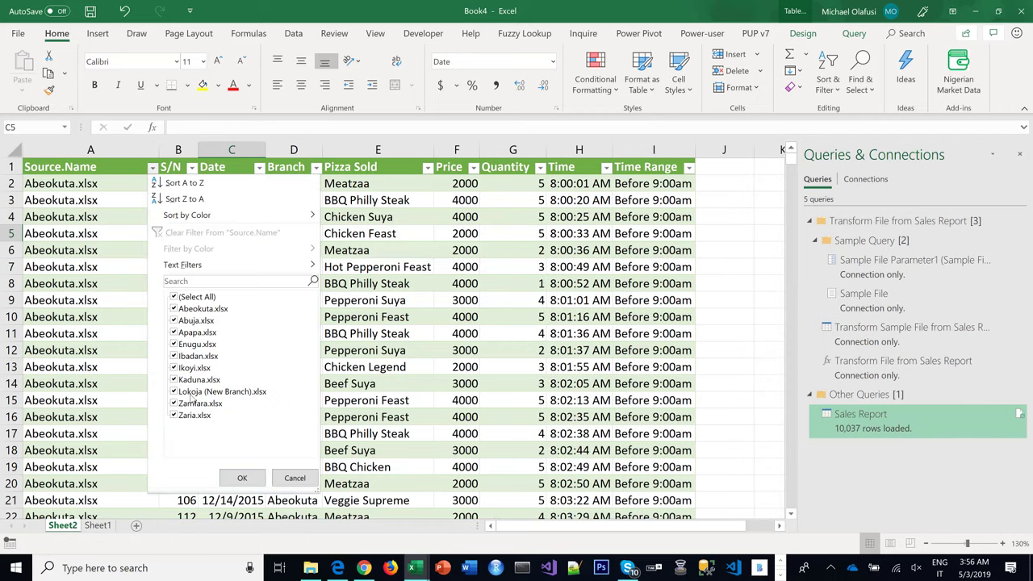
left_click(355, 385)
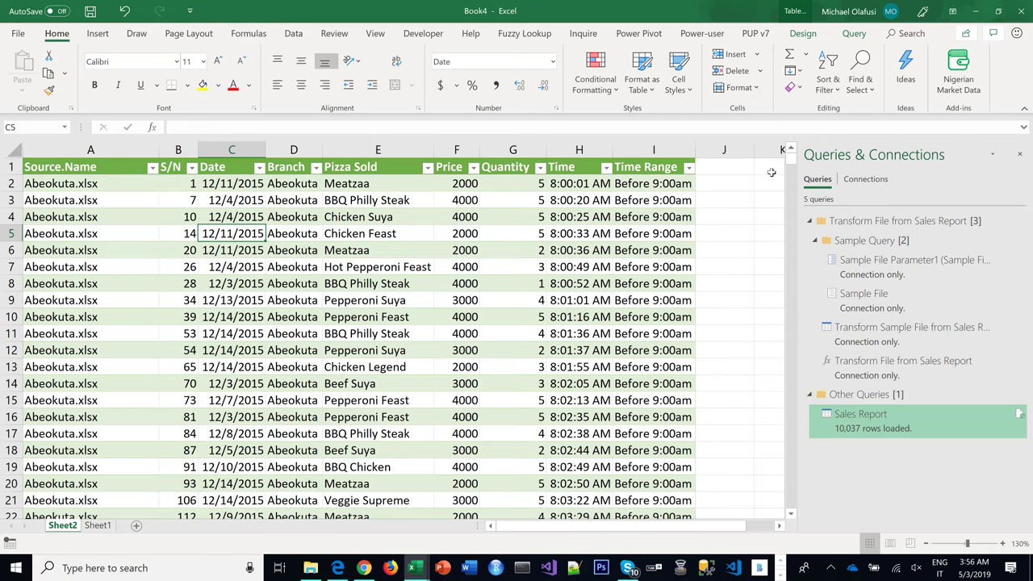
left_click_drag(790, 164, 794, 241)
left_click_drag(787, 363, 781, 420)
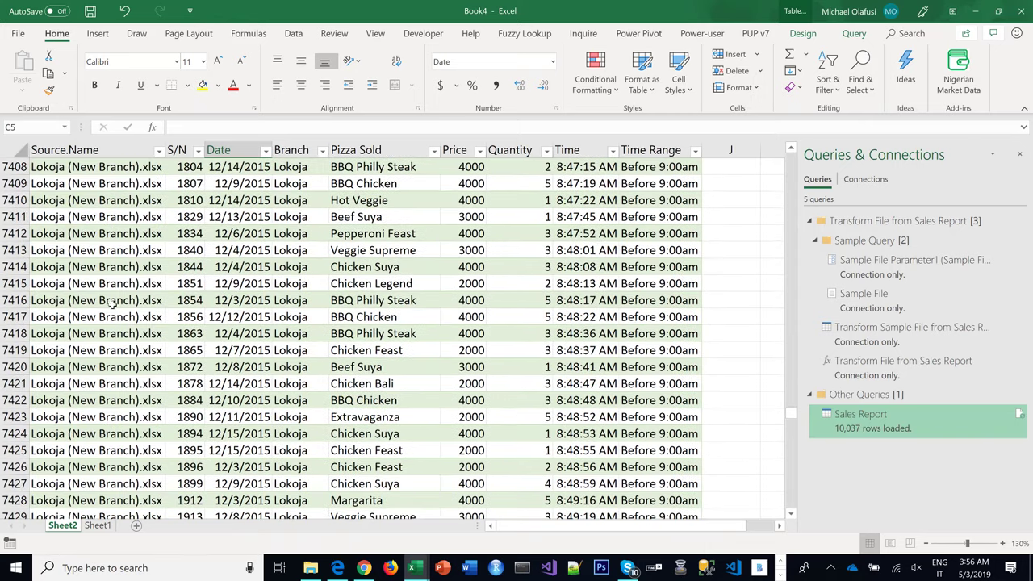
left_click_drag(113, 303, 678, 452)
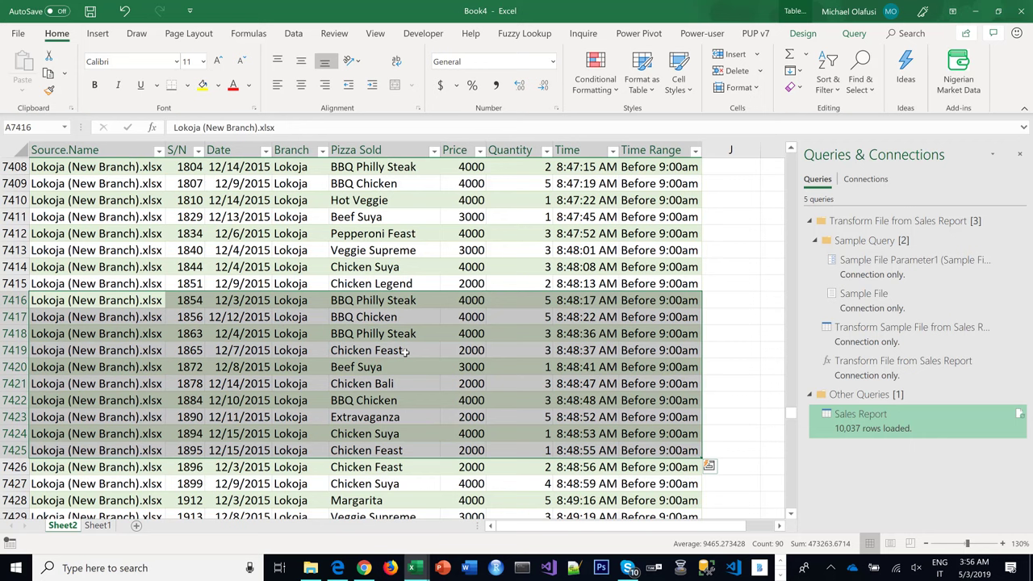